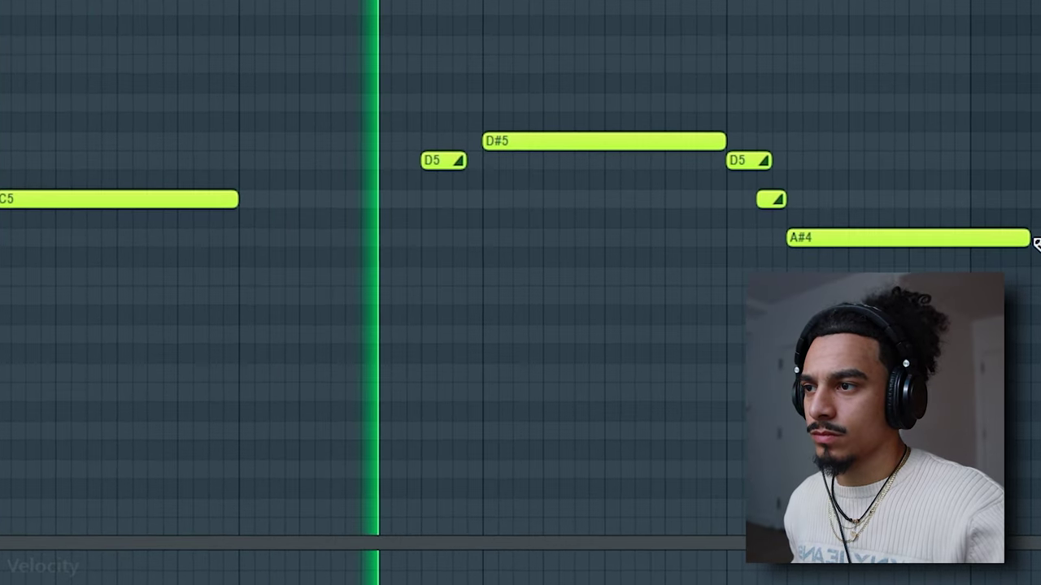
- Shorten the final A#4 note of the melody so it spans three quarters of a bar
{"action": "left_click_drag", "start_coordinate": [1021, 240], "coordinate": [959, 245]}
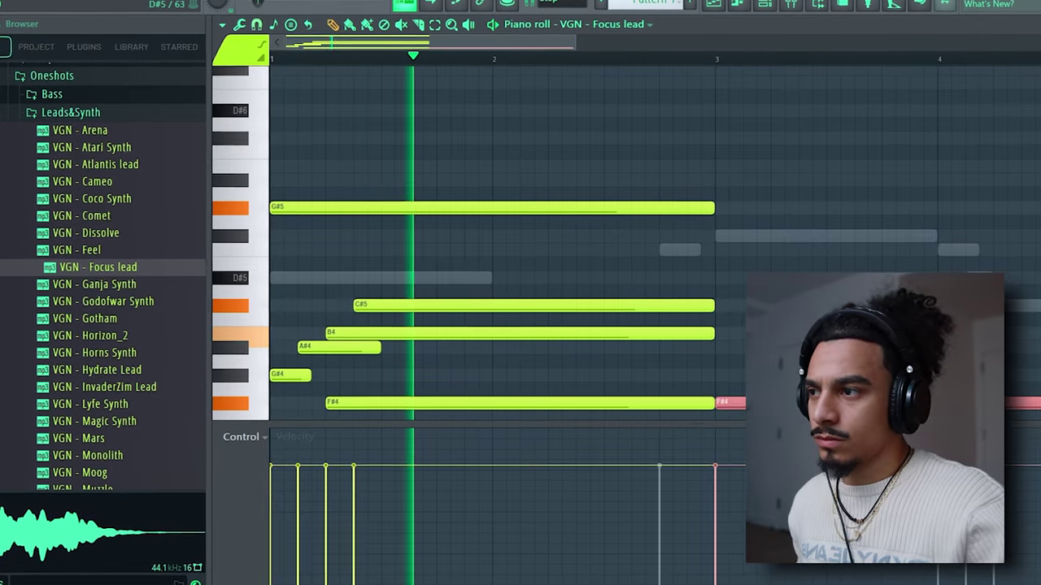
- Build the VGN - Focus lead chords with G#5, D#5 and B4 from bar 1 and D#5, C#5, A#4 and F#4 from bar 3
{"action": "left_click", "coordinate": [720, 348]}
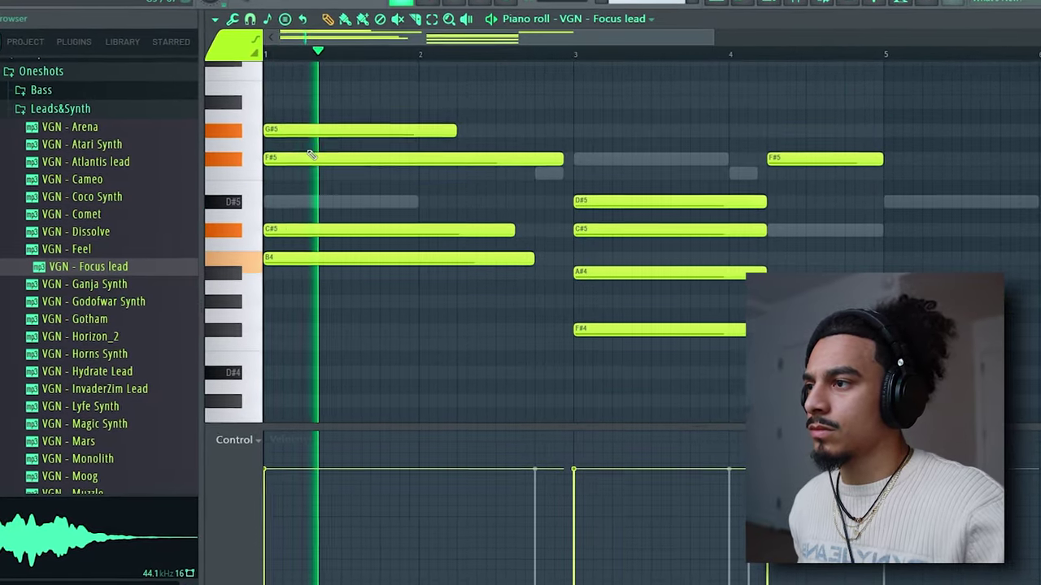
{"action": "left_click_drag", "start_coordinate": [524, 272], "coordinate": [541, 290]}
{"action": "left_click", "coordinate": [663, 111], "text": "ctrl"}
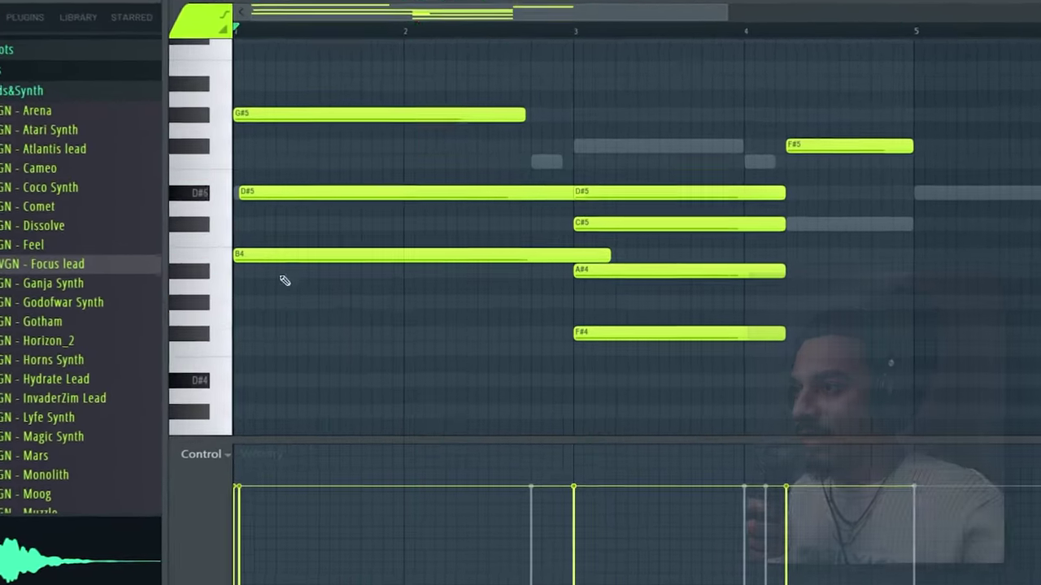
{"action": "left_click_drag", "start_coordinate": [246, 302], "coordinate": [192, 306]}
{"action": "key", "text": "space"}
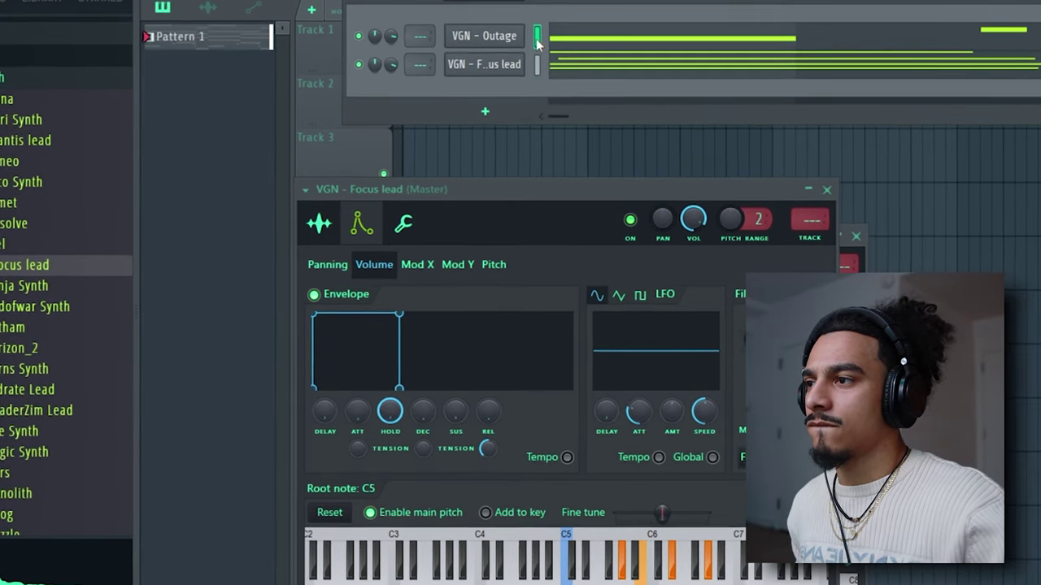
- Route the VGN - Outage channel to mixer insert 1 and load Fruity parametric EQ 2 on it
{"action": "key", "text": "ctrl+l"}
{"action": "left_click", "coordinate": [196, 34]}
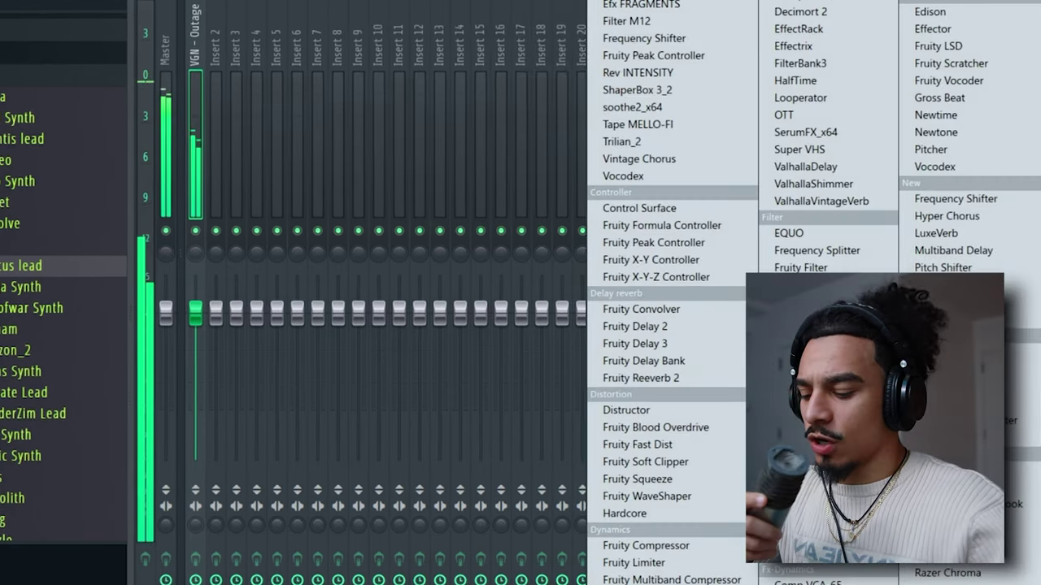
{"action": "left_click", "coordinate": [821, 337]}
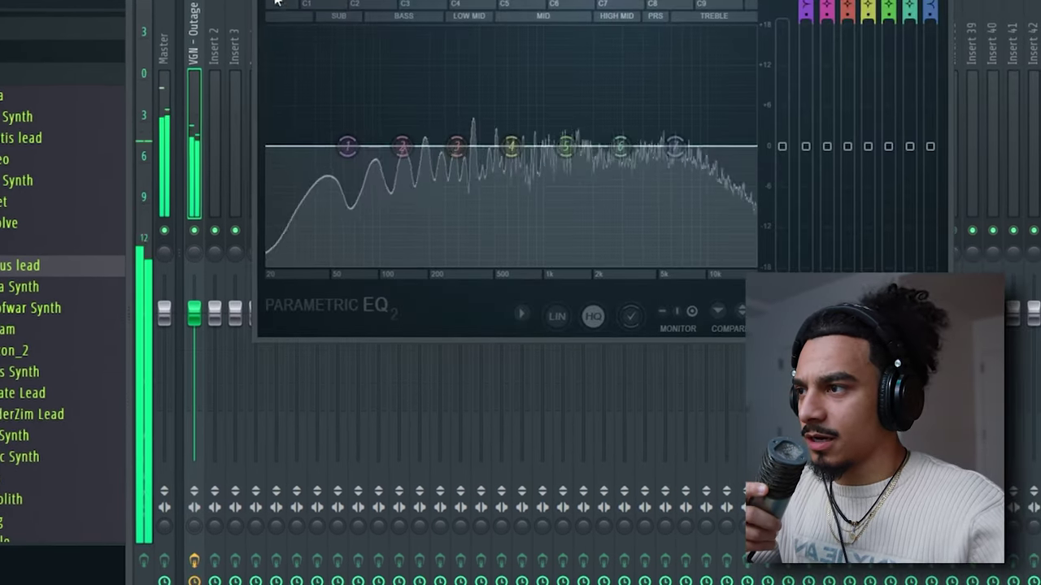
{"action": "left_click", "coordinate": [273, 2]}
{"action": "mouse_move", "coordinate": [358, 50]}
{"action": "left_click", "coordinate": [567, 71]}
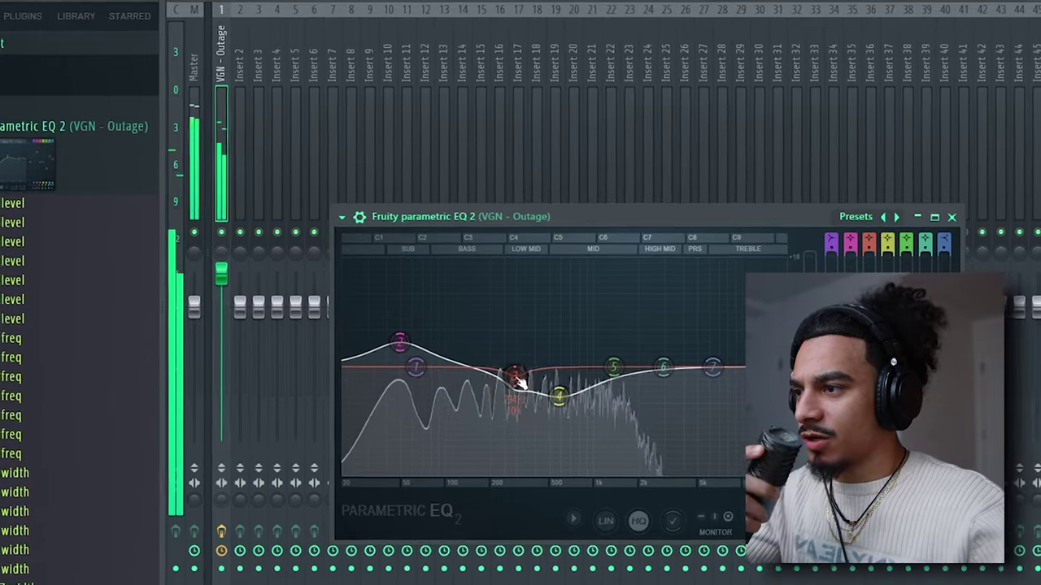
- Make a deep EQ cut with band 3 between 100 and 200 Hz and bring band 2 close to flat at 48 Hz
{"action": "left_click_drag", "start_coordinate": [518, 363], "coordinate": [466, 442]}
{"action": "mouse_move", "coordinate": [367, 352]}
{"action": "left_mouse_down"}
{"action": "mouse_move", "coordinate": [365, 381]}
{"action": "mouse_move", "coordinate": [365, 372]}
{"action": "left_mouse_up"}
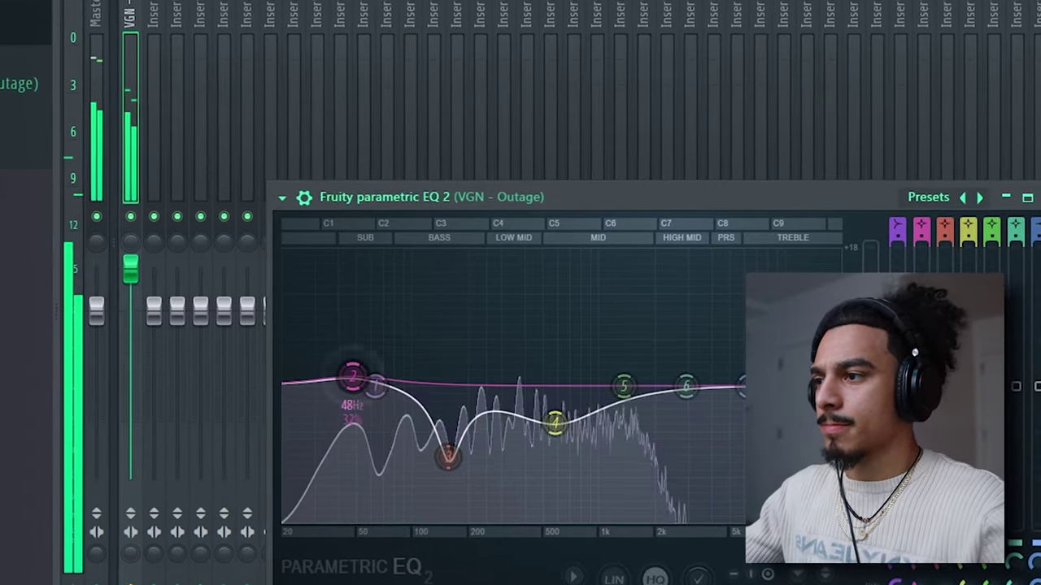
{"action": "left_click_drag", "start_coordinate": [446, 460], "coordinate": [446, 514]}
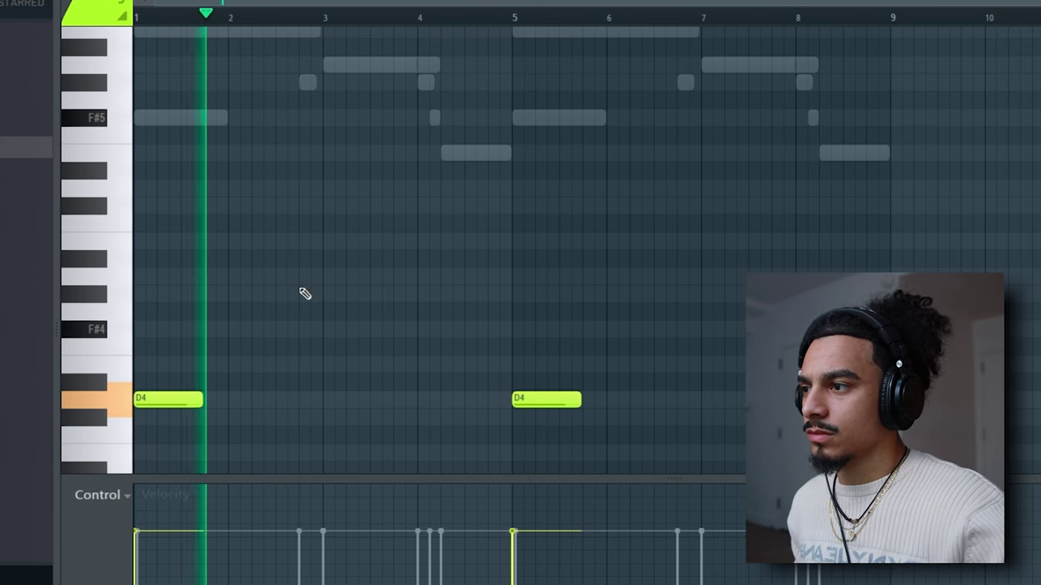
- Add an A5 note halfway through bar 3, transpose it down an octave to A4 and audition it from bar 3
{"action": "scroll", "coordinate": [325, 211], "scroll_direction": "up", "scroll_amount": 3}
{"action": "left_click", "coordinate": [372, 119]}
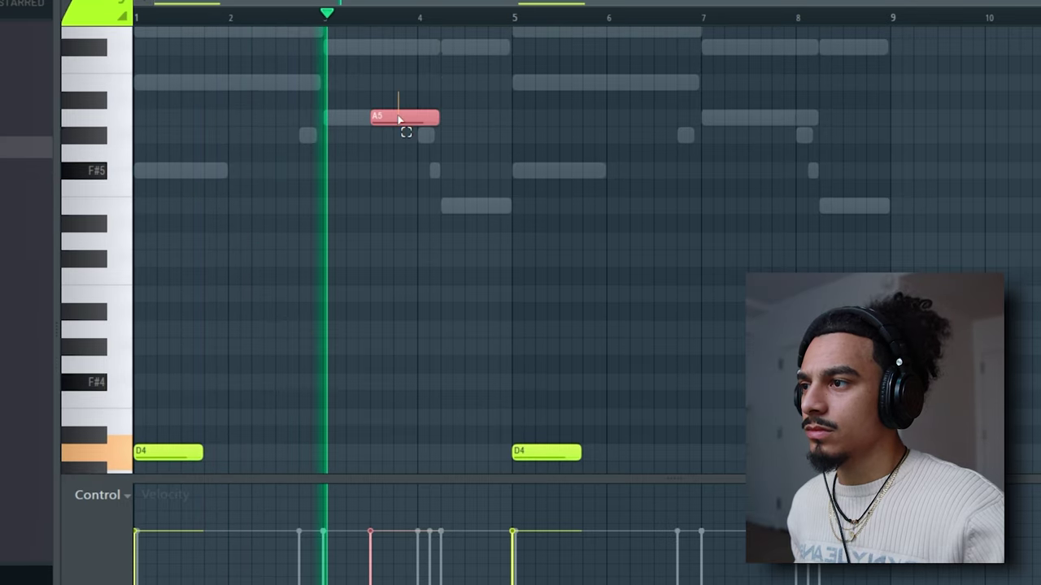
{"action": "key", "text": "ctrl+Down"}
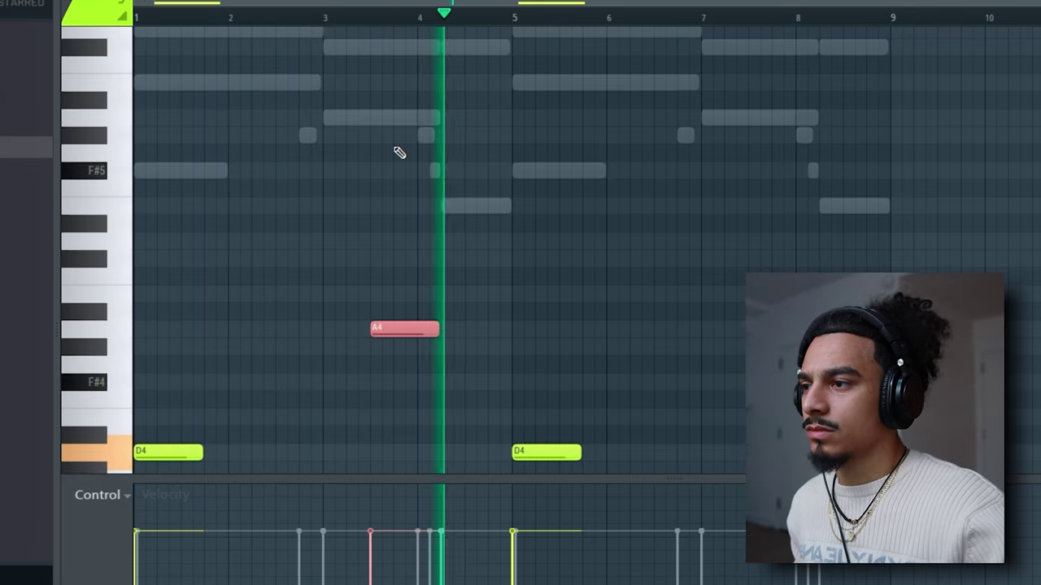
{"action": "key", "text": "space"}
{"action": "left_click", "coordinate": [341, 8]}
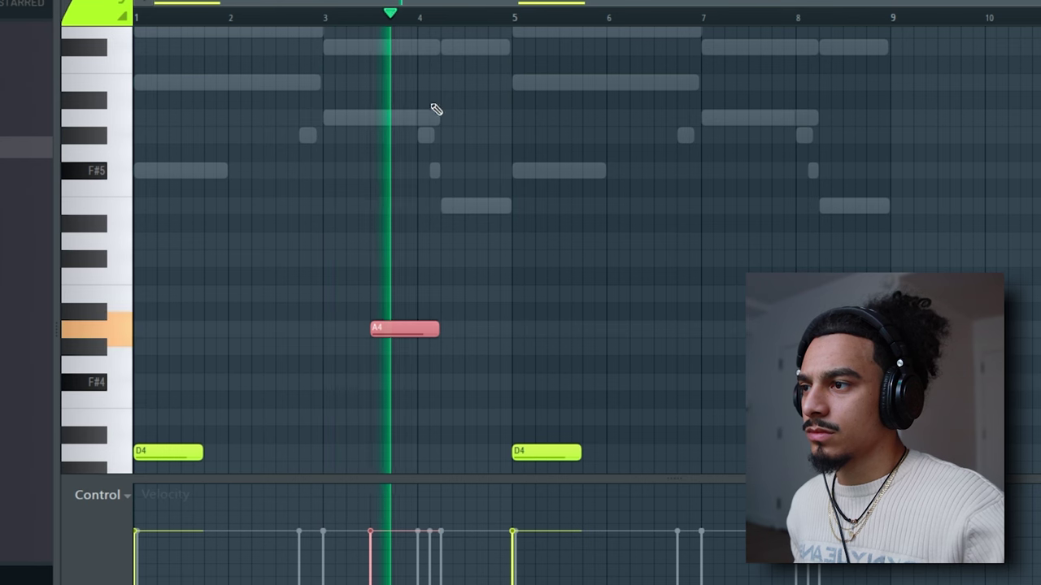
{"action": "key", "text": "space"}
- Add a G4 note following the A4 in bar 4 and repeat both notes in bars 7 and 8
{"action": "scroll", "coordinate": [483, 251], "scroll_direction": "down", "scroll_amount": 2}
{"action": "left_click", "coordinate": [445, 294]}
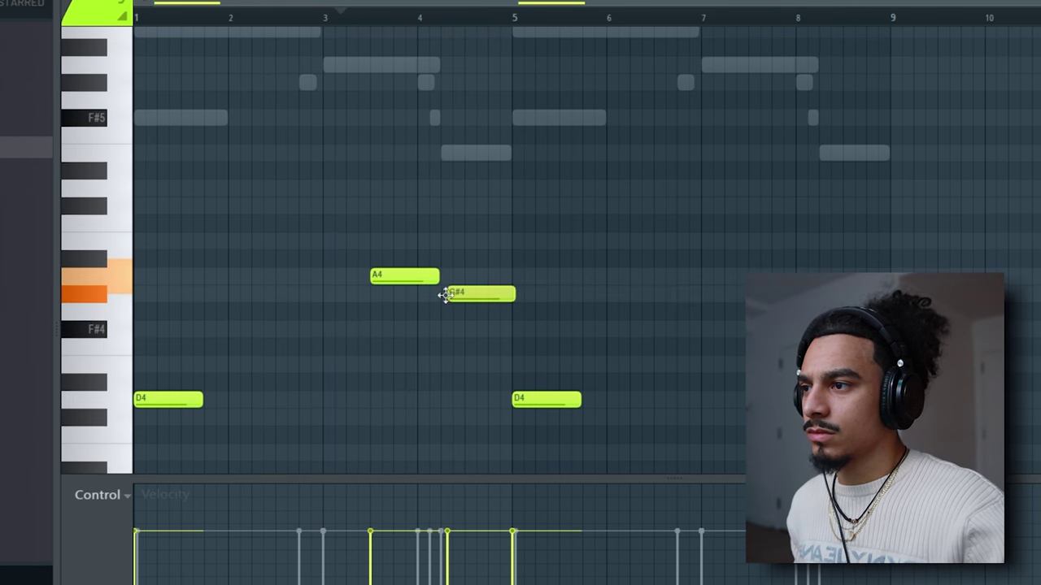
{"action": "key", "text": "space"}
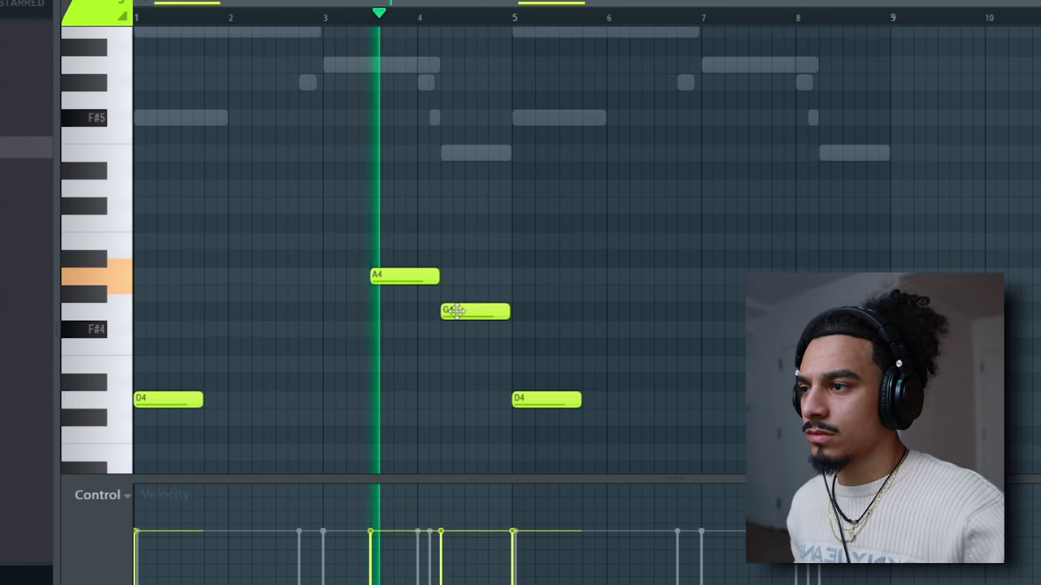
{"action": "left_click_drag", "start_coordinate": [453, 311], "coordinate": [807, 293]}
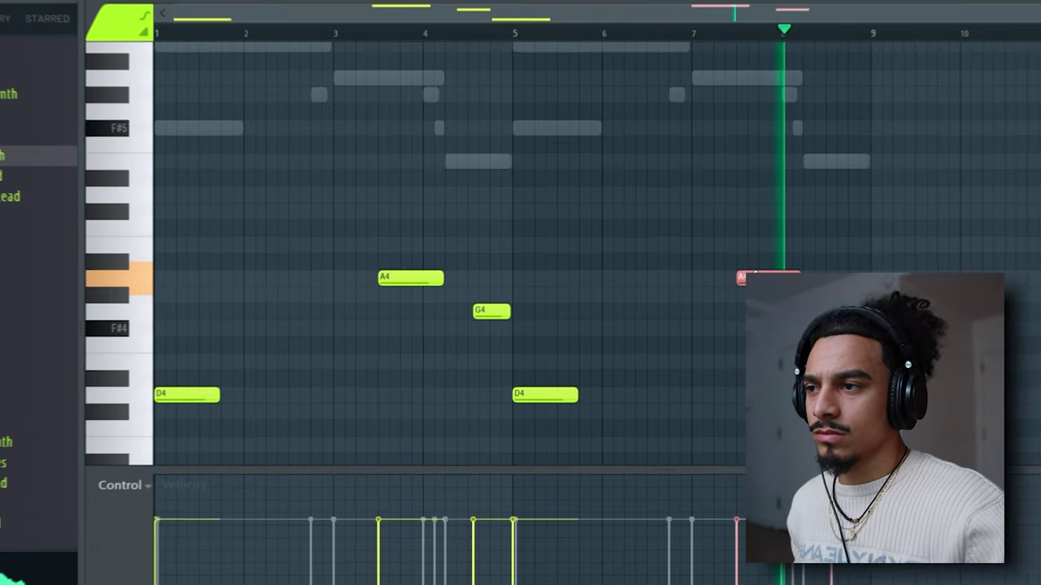
{"action": "left_click", "coordinate": [769, 213], "text": "ctrl"}
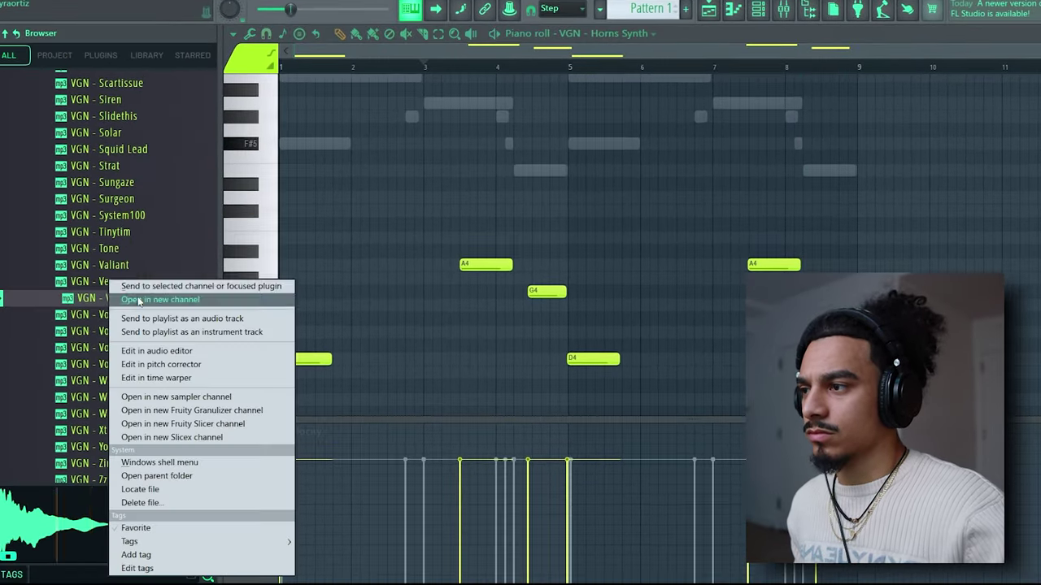
- Open the VGN - Vital one-shot in a new channel
{"action": "left_click", "coordinate": [139, 300]}
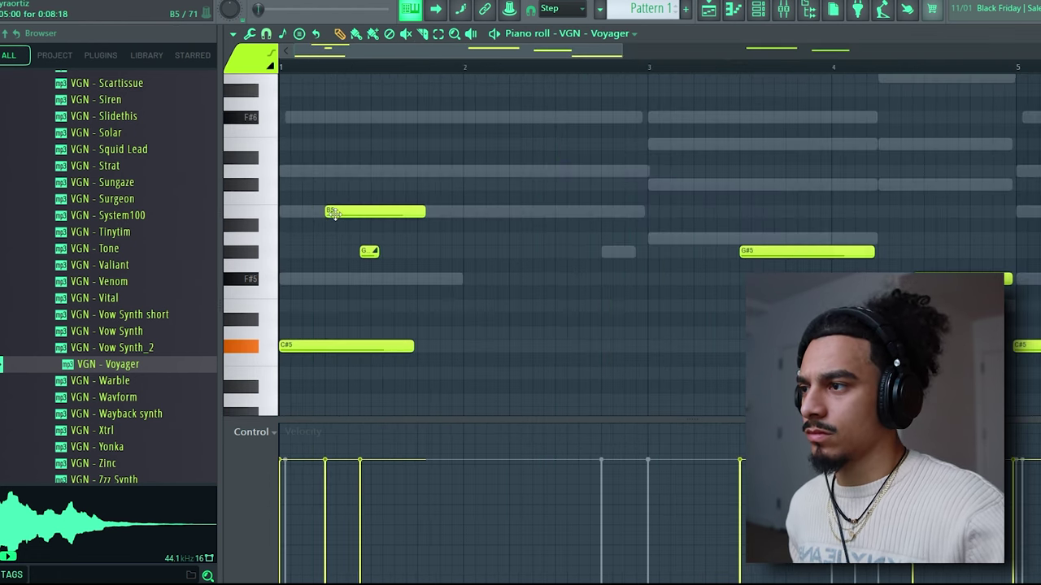
{"action": "left_click", "coordinate": [386, 169]}
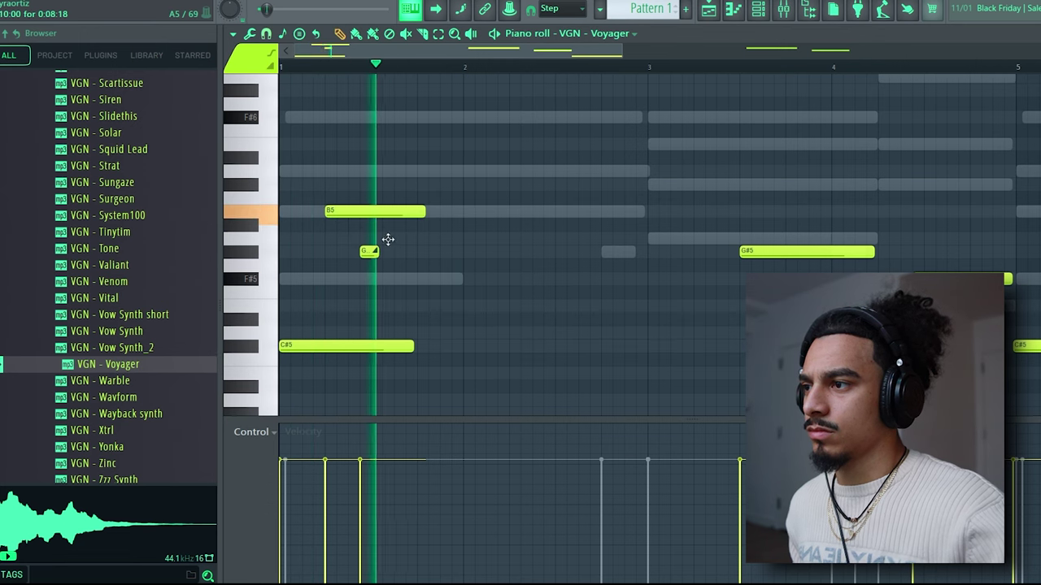
{"action": "left_click", "coordinate": [388, 240]}
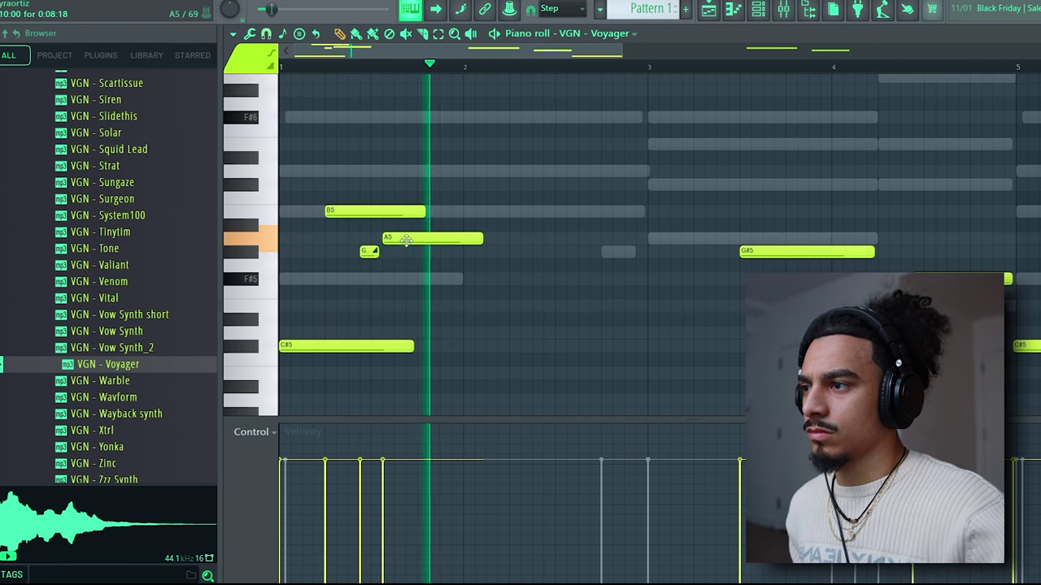
{"action": "right_click", "coordinate": [391, 242]}
{"action": "left_click", "coordinate": [370, 238]}
{"action": "right_click", "coordinate": [393, 240]}
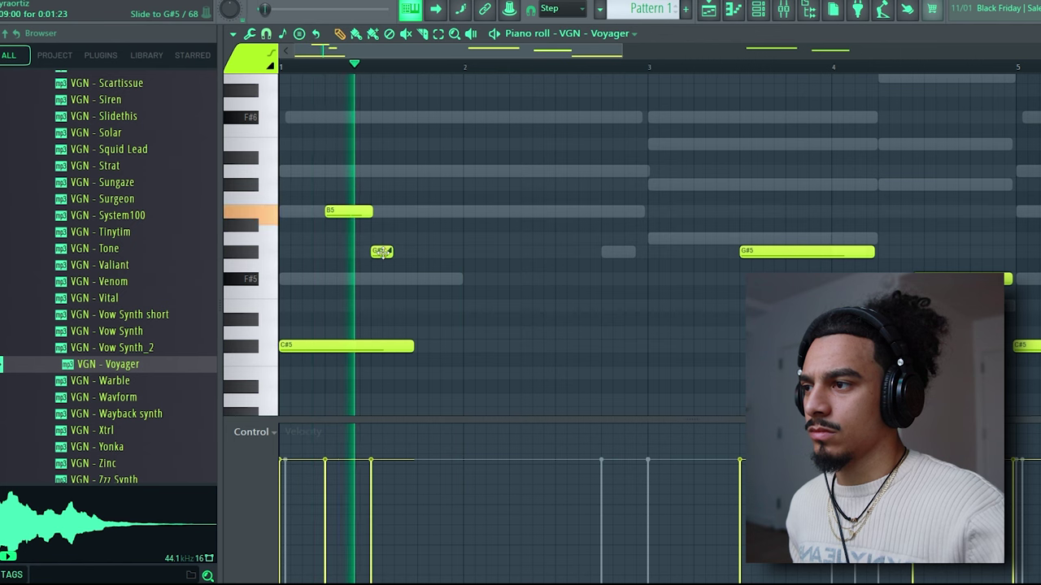
- Move the G#5 slide note earlier beneath the B5 in bar 1 and add an A5 note near the bar's end
{"action": "left_click_drag", "start_coordinate": [359, 251], "coordinate": [355, 250]}
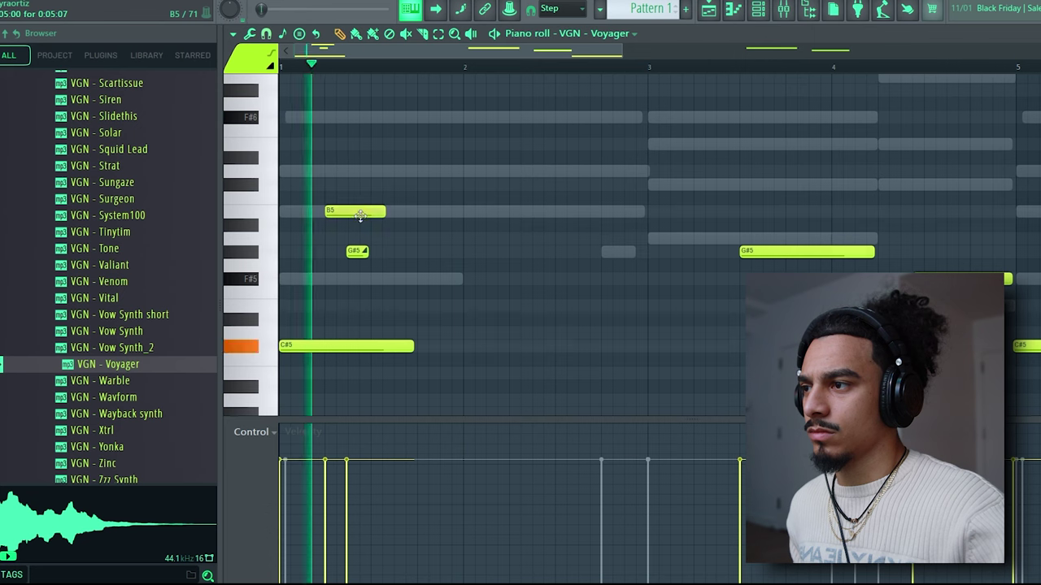
{"action": "left_click", "coordinate": [423, 238]}
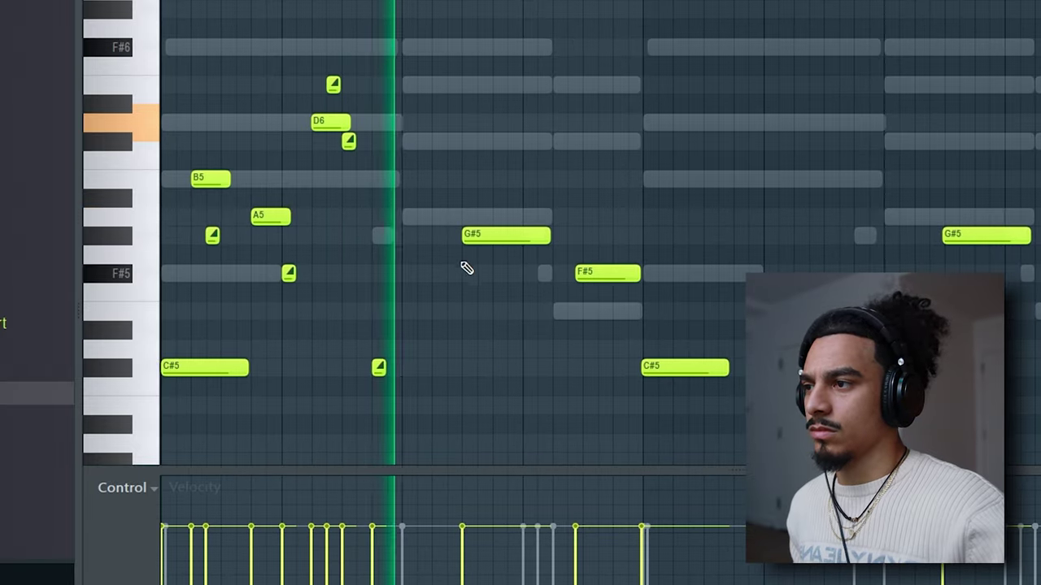
- Add a short F#5 slide note in bar 4 just before the longer F#5 note
{"action": "left_click", "coordinate": [558, 274]}
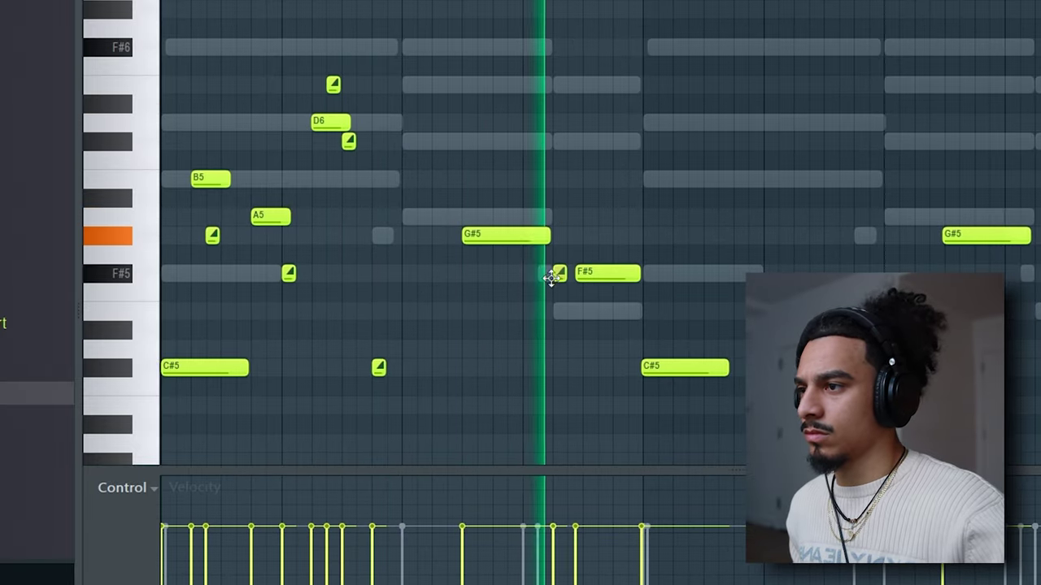
{"action": "key", "text": "space"}
{"action": "left_click", "coordinate": [601, 274]}
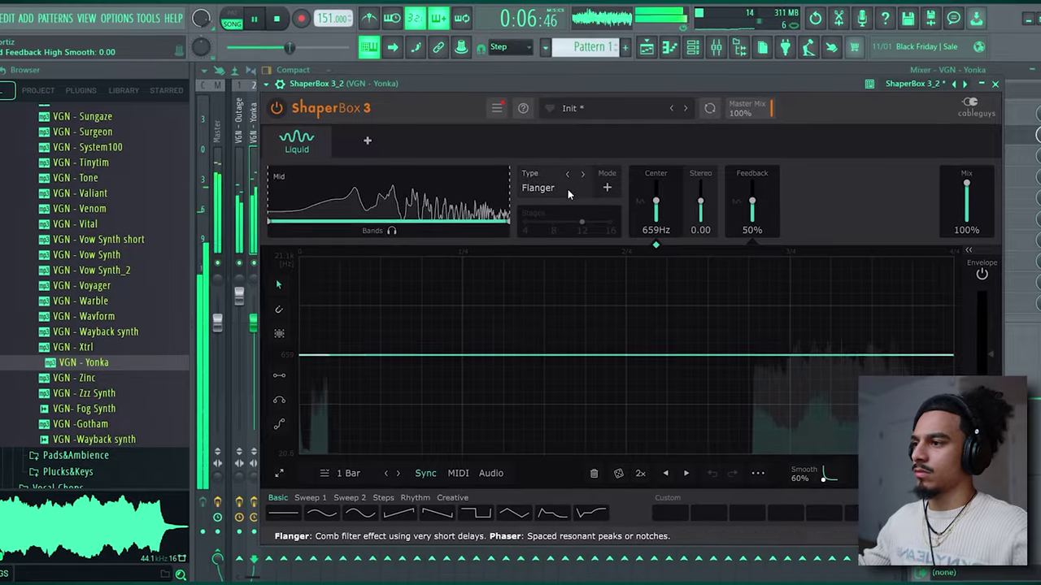
- Set ShaperBox's Liquid effect to Flanger with Center at 20.6 Hz and raise Feedback to about 77%
{"action": "scroll", "coordinate": [575, 174], "scroll_direction": "up", "scroll_amount": 2}
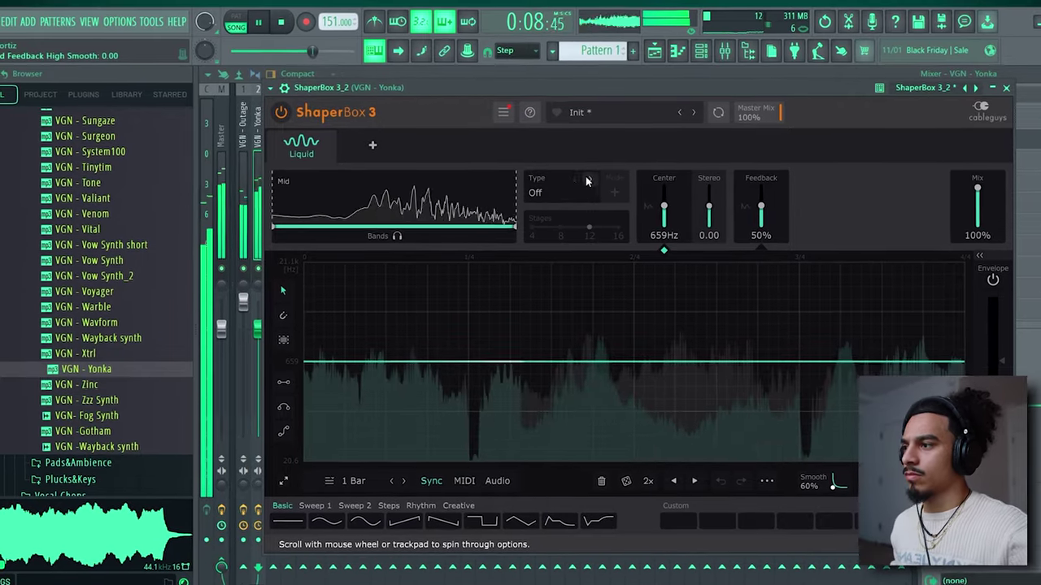
{"action": "scroll", "coordinate": [575, 174], "scroll_direction": "down", "scroll_amount": 1}
{"action": "scroll", "coordinate": [580, 186], "scroll_direction": "down", "scroll_amount": 1}
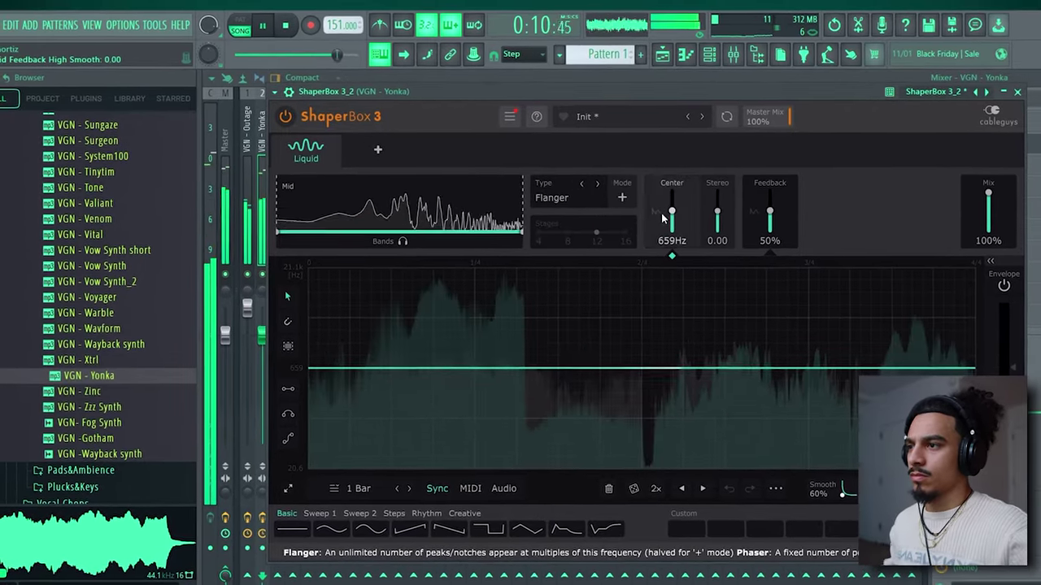
{"action": "scroll", "coordinate": [671, 214], "scroll_direction": "up", "scroll_amount": 6}
{"action": "scroll", "coordinate": [679, 218], "scroll_direction": "down", "scroll_amount": 8}
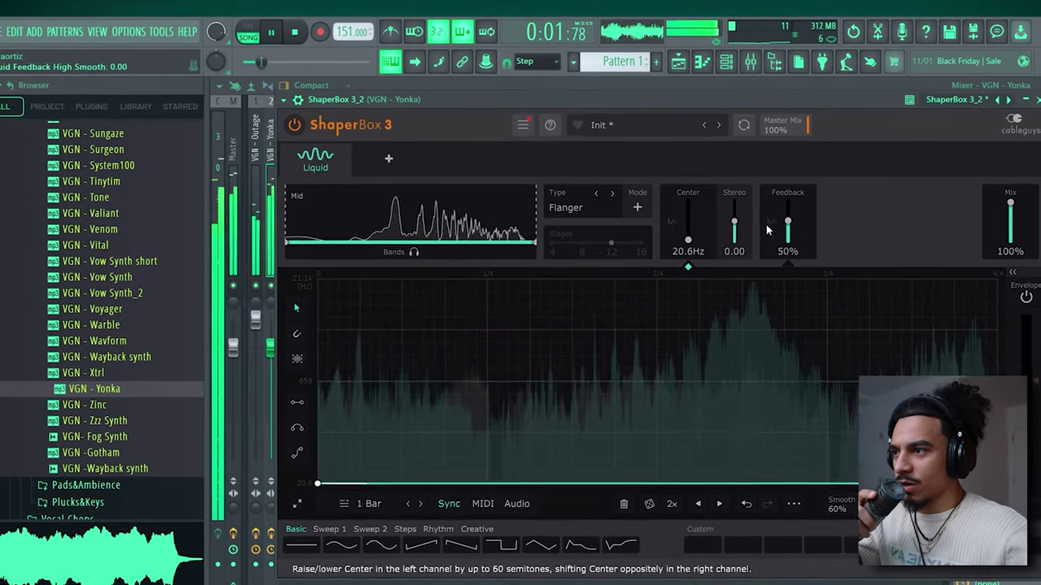
{"action": "scroll", "coordinate": [794, 218], "scroll_direction": "up", "scroll_amount": 6}
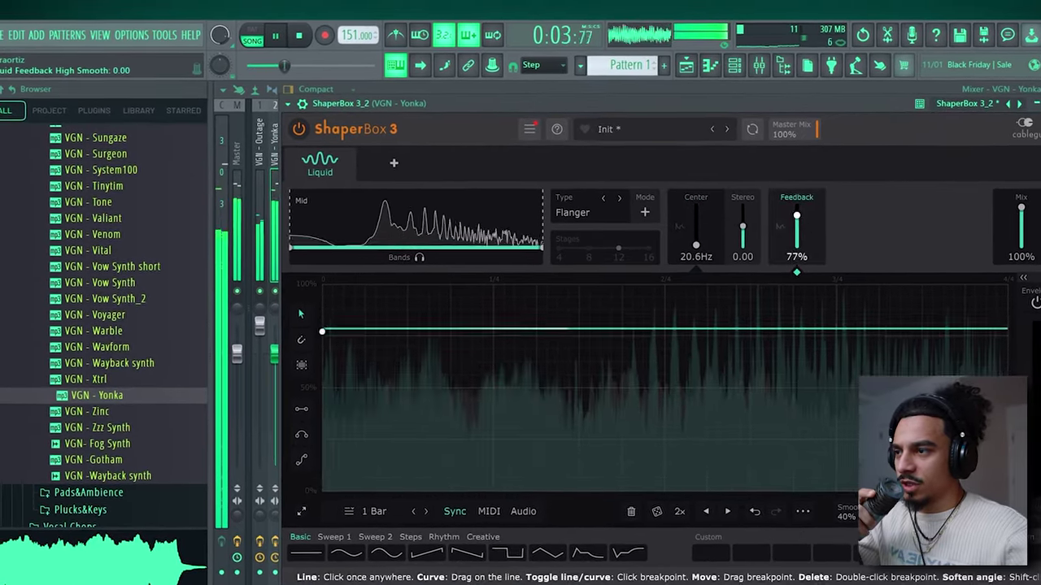
{"action": "scroll", "coordinate": [794, 218], "scroll_direction": "down", "scroll_amount": 2}
- Try a narrower high-band split in ShaperBox and return the Mid band to full range
{"action": "left_click_drag", "start_coordinate": [520, 203], "coordinate": [429, 203]}
{"action": "left_click_drag", "start_coordinate": [364, 224], "coordinate": [485, 223]}
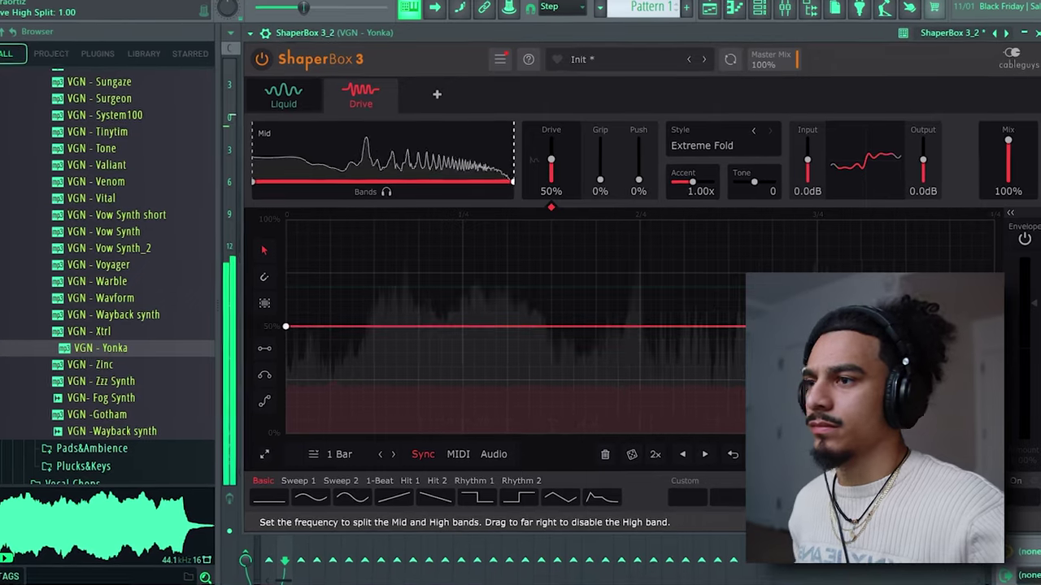
- Close ShaperBox and load ValhallaVintageVerb in the next effect slot of the VGN - Yonka insert
{"action": "left_click", "coordinate": [1039, 31]}
{"action": "left_click", "coordinate": [1026, 78]}
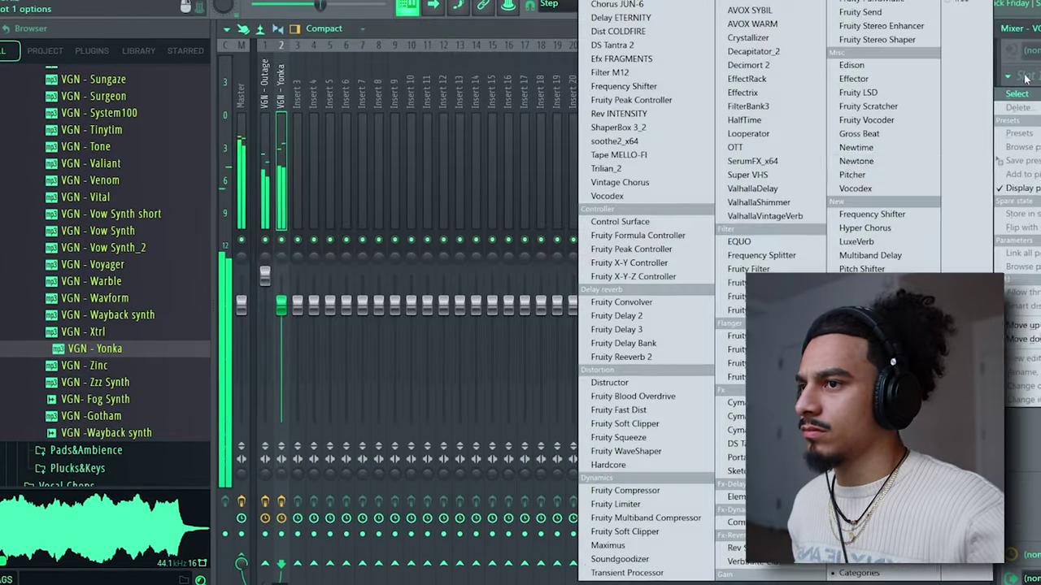
{"action": "left_click", "coordinate": [787, 217]}
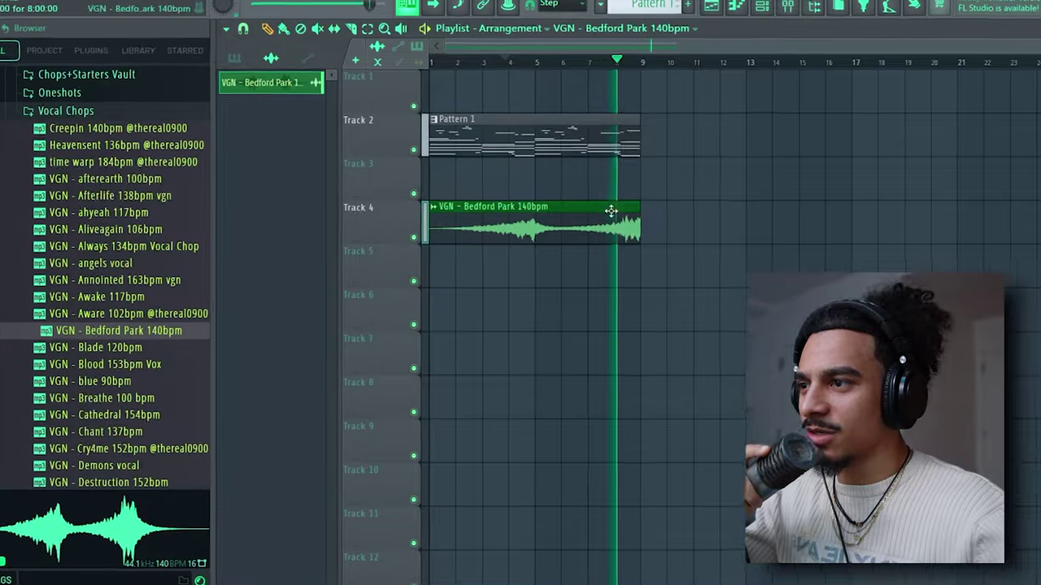
- Try reversing the VGN - Bedford Park 140bpm vocal clip on Track 4 and listen to it with the pattern
{"action": "double_click", "coordinate": [610, 210]}
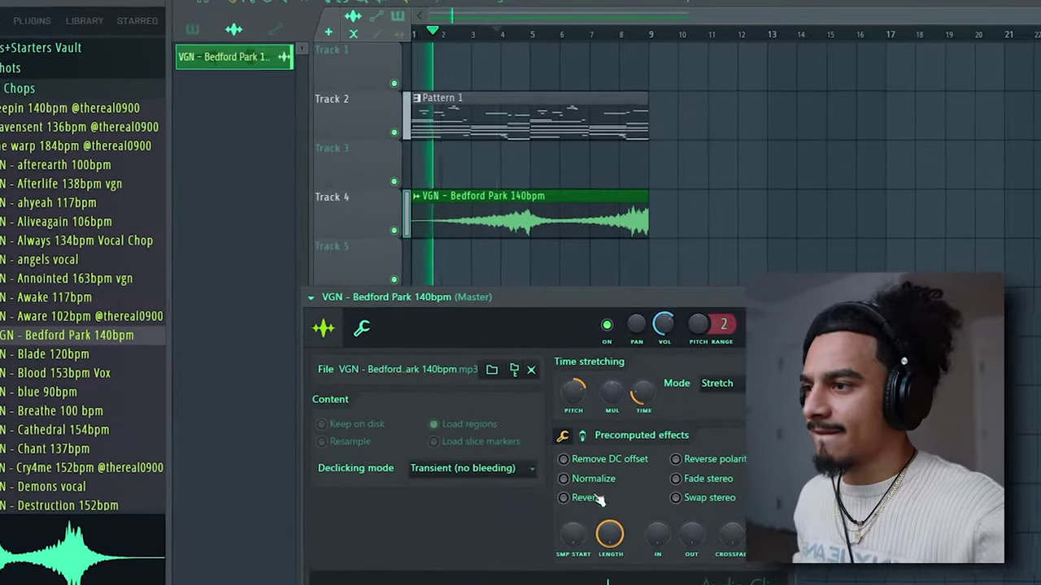
{"action": "left_click", "coordinate": [579, 494]}
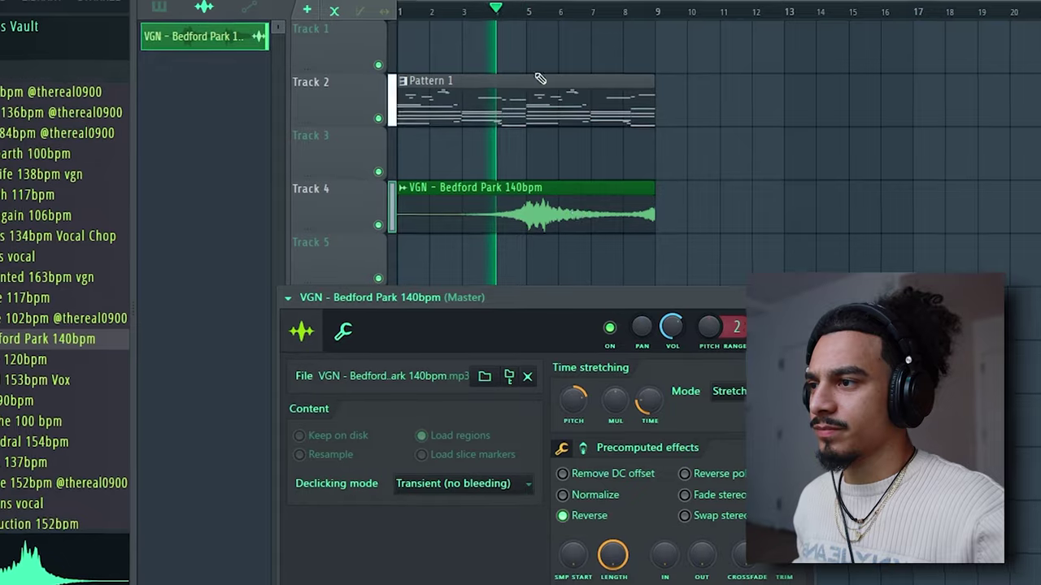
{"action": "left_click", "coordinate": [529, 14]}
{"action": "double_click", "coordinate": [559, 184]}
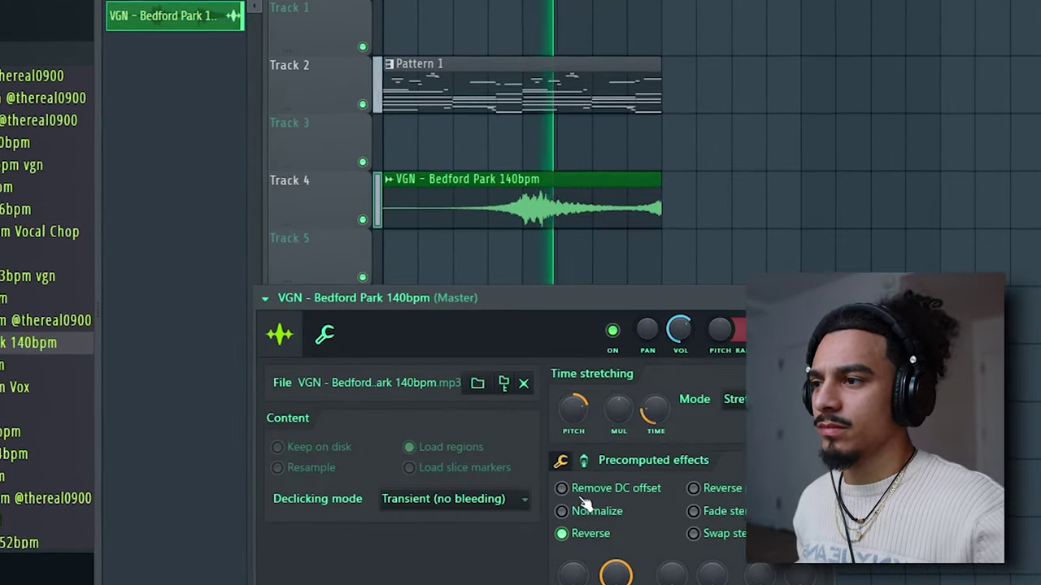
{"action": "key", "text": "space"}
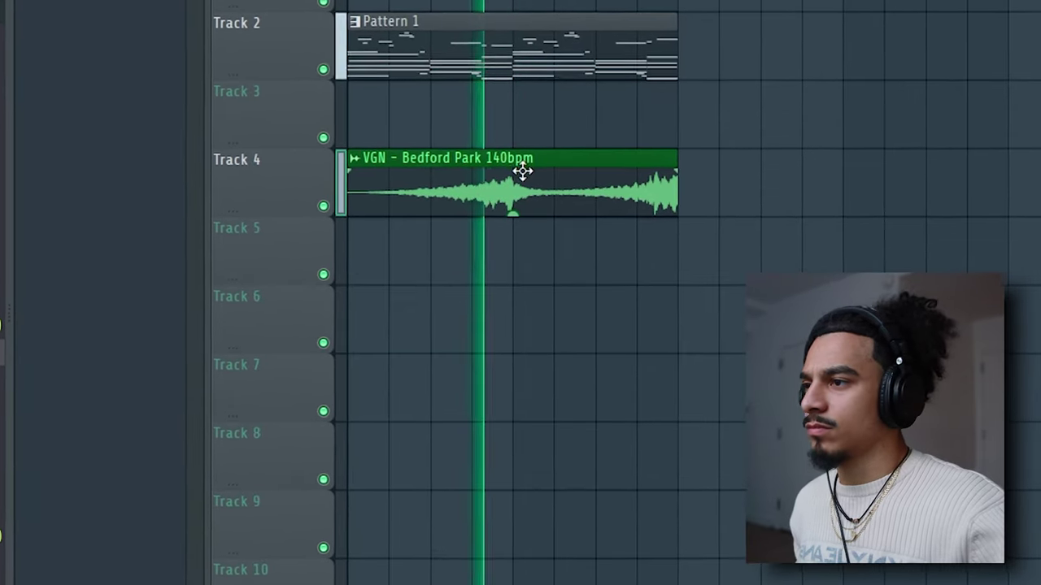
- Swap the Track 4 vocal for VGN - blue 90bpm, adjust its pitch and time-stretch it beyond the pattern's end
{"action": "double_click", "coordinate": [522, 170]}
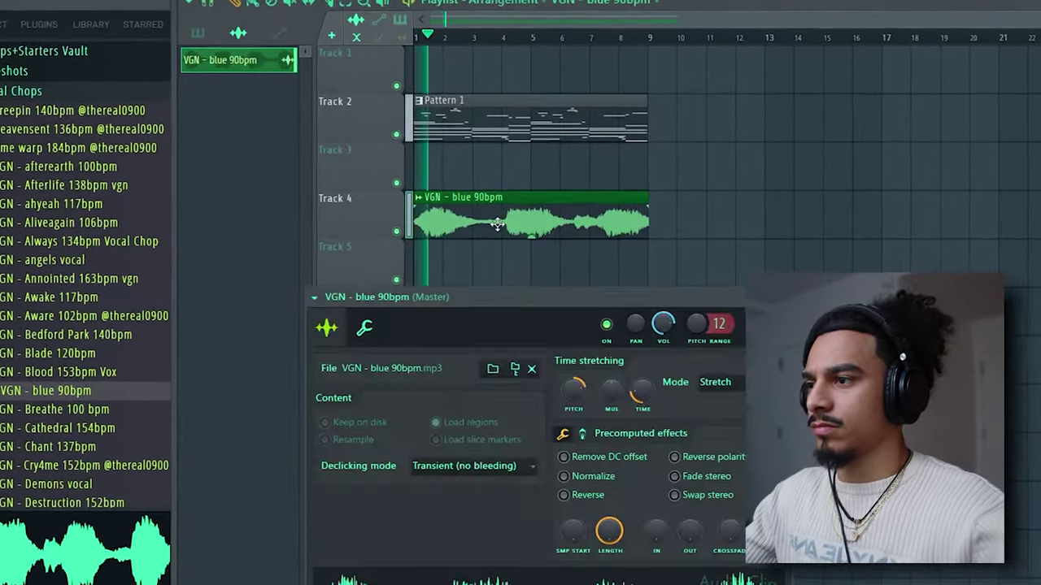
{"action": "key", "text": "space"}
{"action": "left_click_drag", "start_coordinate": [578, 384], "coordinate": [577, 395]}
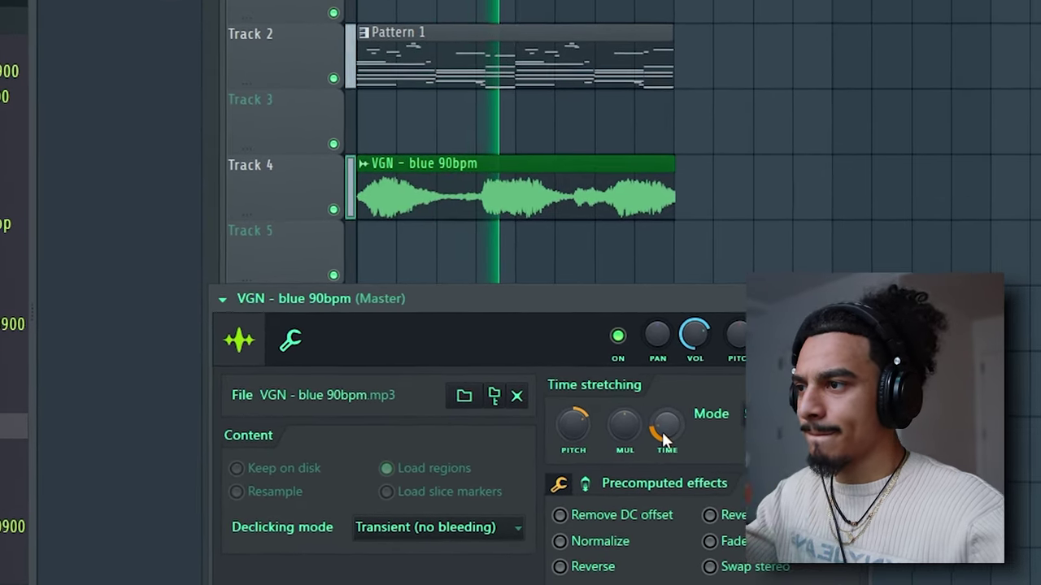
{"action": "left_click_drag", "start_coordinate": [664, 439], "coordinate": [664, 419]}
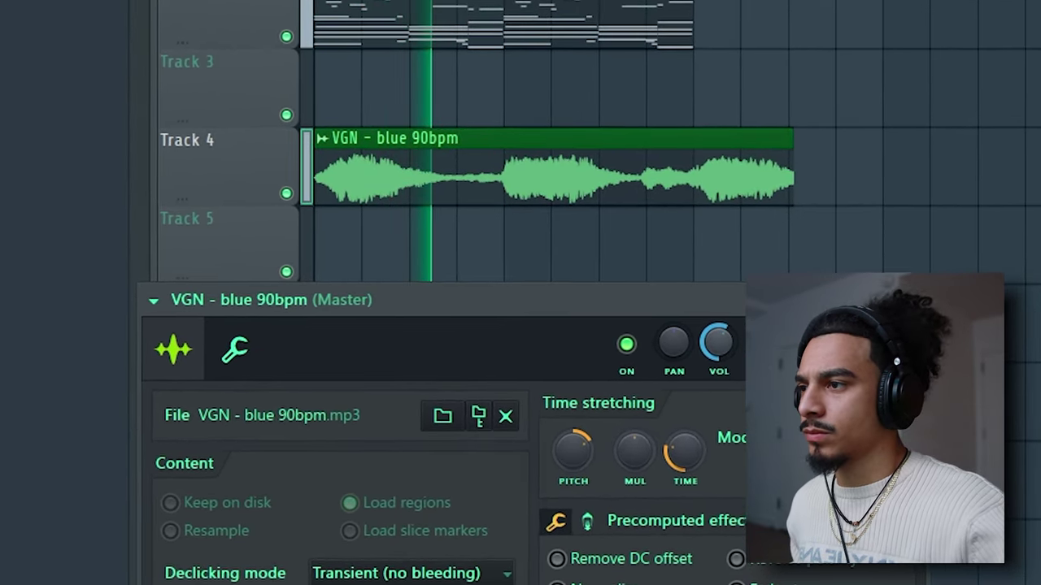
{"action": "left_click", "coordinate": [850, 7]}
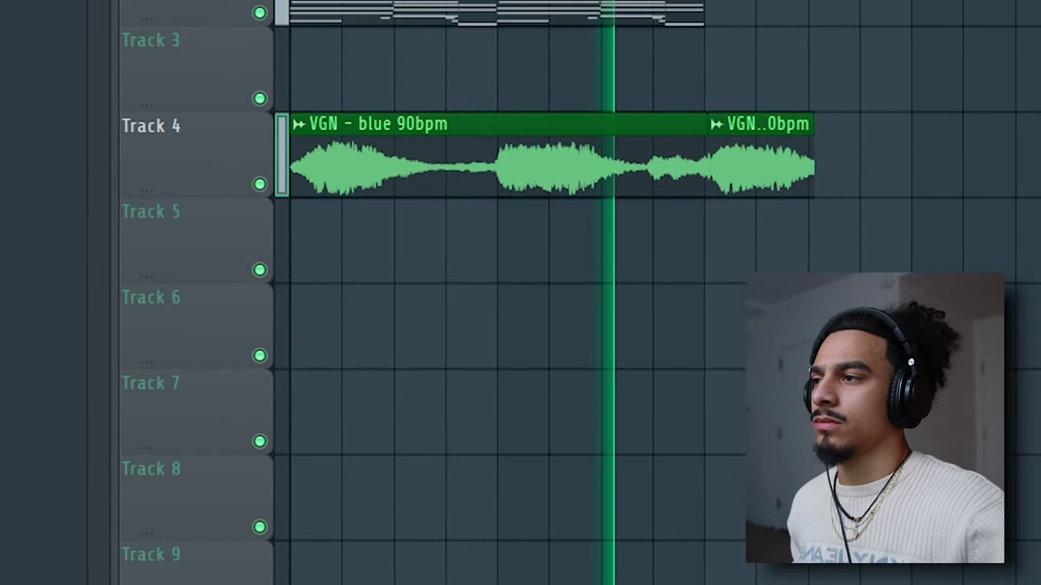
- Play the loop and rework the VGN - Carl steps in the channel rack to hits on steps 1, 5, 9, 12 and 15
{"action": "scroll", "coordinate": [723, 119], "scroll_direction": "up", "scroll_amount": 2}
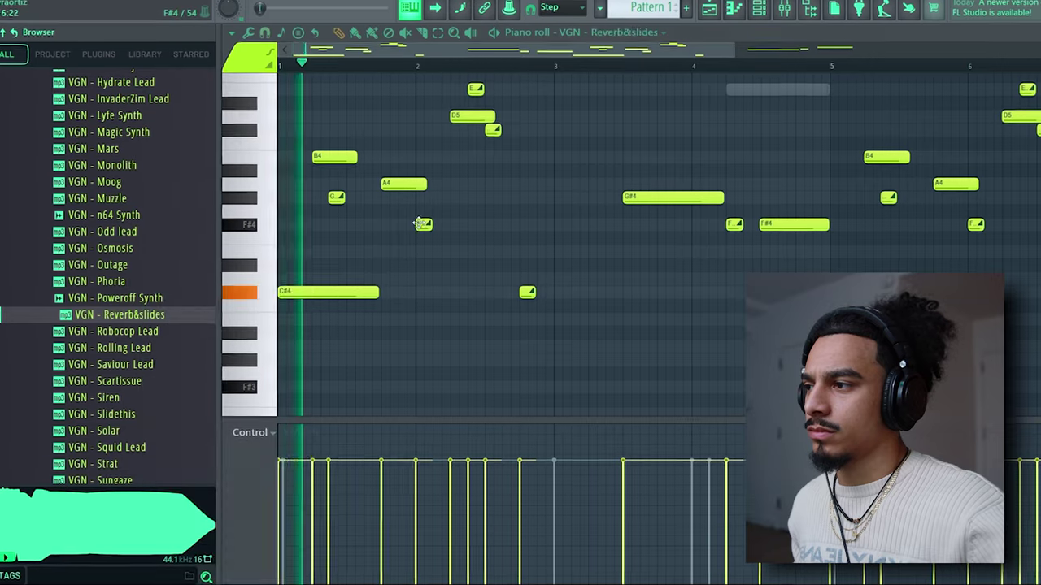
{"action": "key", "text": "space"}
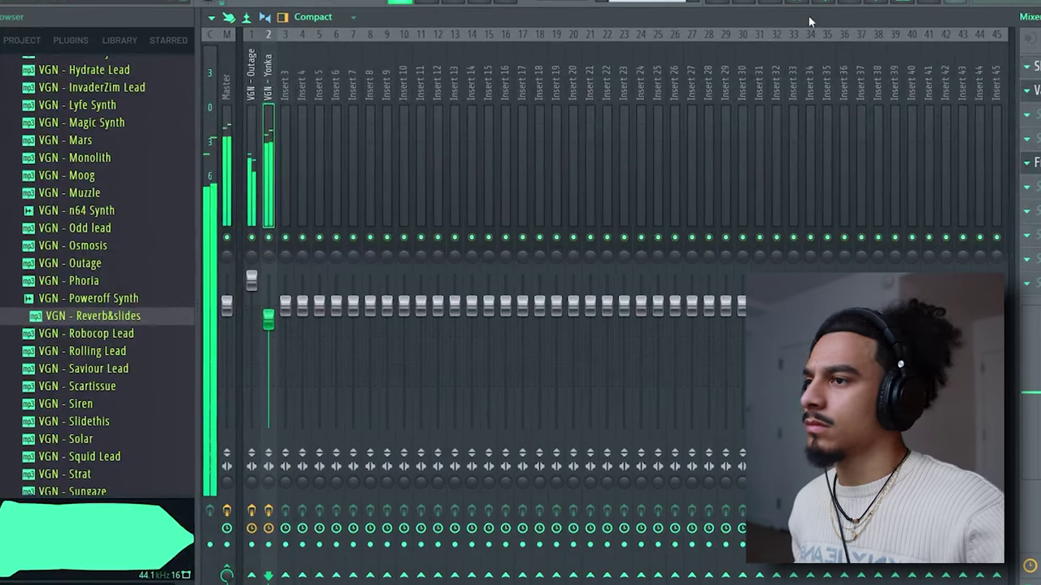
{"action": "left_click", "coordinate": [769, 3]}
{"action": "left_click", "coordinate": [507, 122]}
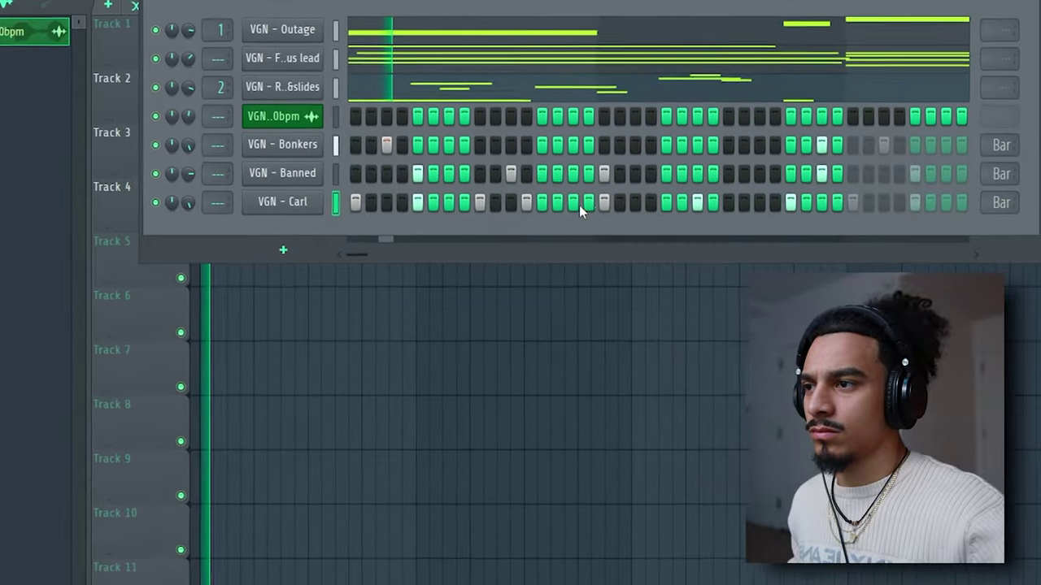
{"action": "left_click", "coordinate": [609, 209]}
{"action": "right_click", "coordinate": [638, 209]}
{"action": "right_click", "coordinate": [725, 209]}
{"action": "right_click", "coordinate": [813, 209]}
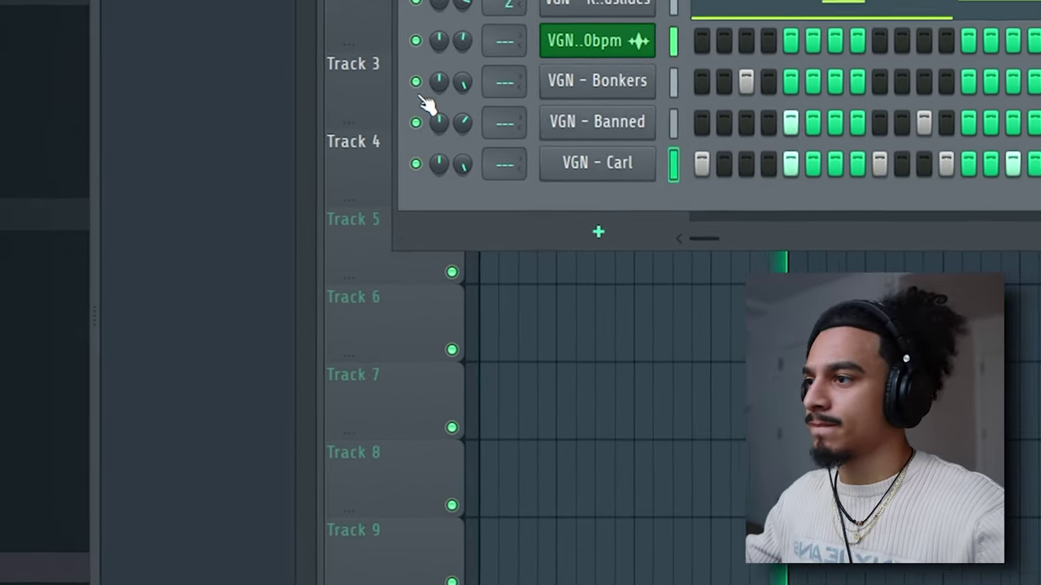
- Mute the VGN - Bonkers channel and raise the VGN - Banned channel's volume
{"action": "left_click", "coordinate": [360, 85]}
{"action": "left_click_drag", "start_coordinate": [406, 126], "coordinate": [406, 115]}
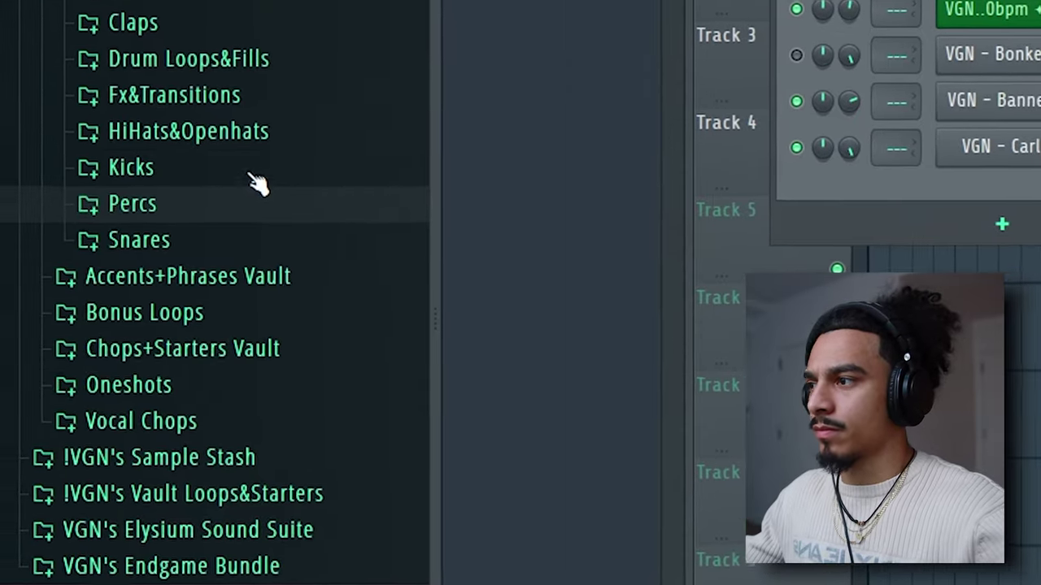
- Audition samples in the Kicks folder, replace VGN - Carl with VGN - Carter and listen to the result
{"action": "left_click", "coordinate": [252, 171]}
{"action": "left_click", "coordinate": [244, 205]}
{"action": "left_click", "coordinate": [268, 238]}
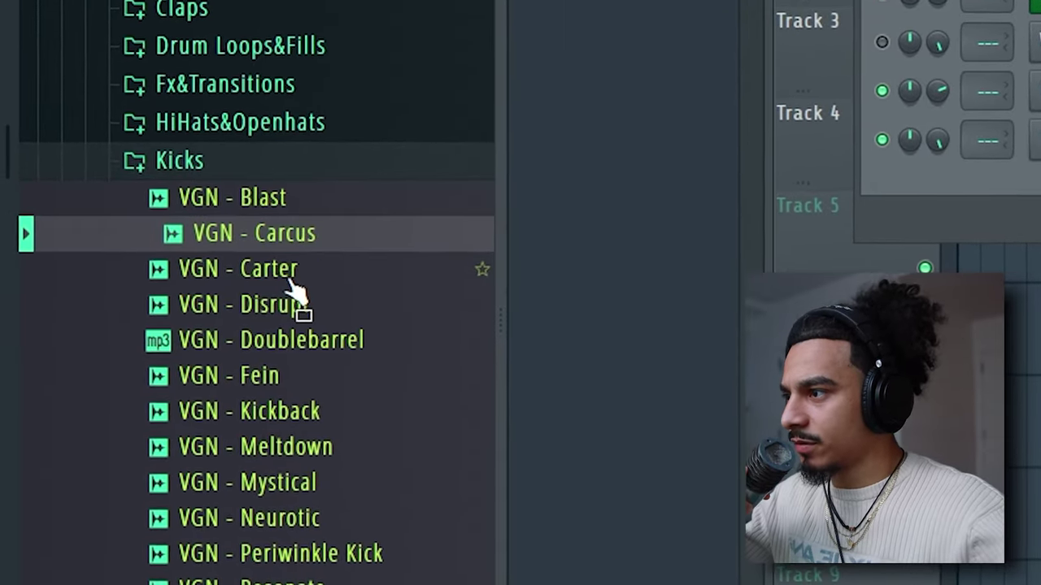
{"action": "left_click", "coordinate": [280, 276]}
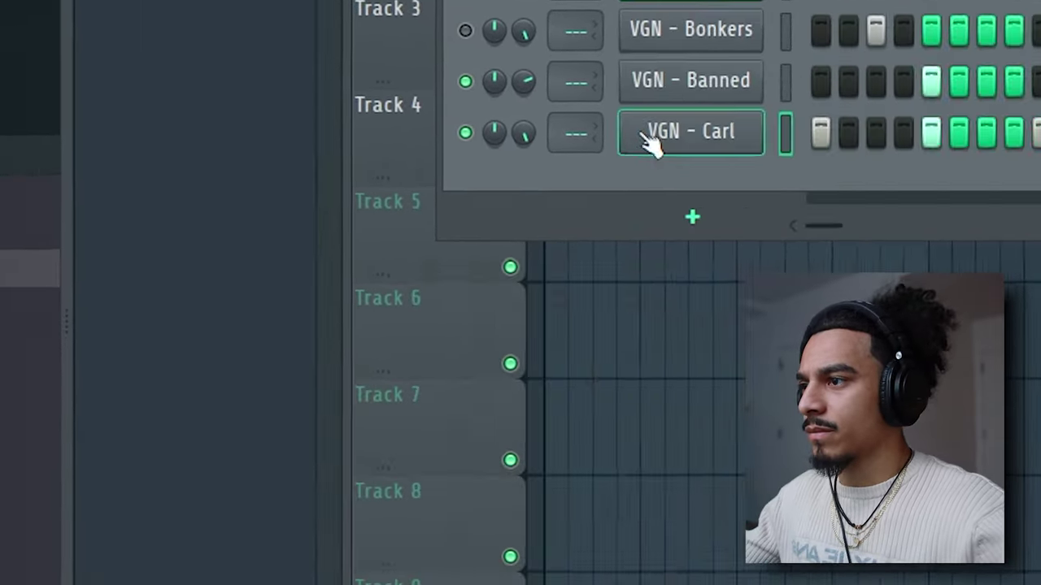
{"action": "left_click_drag", "start_coordinate": [643, 135], "coordinate": [647, 135]}
{"action": "key", "text": "space"}
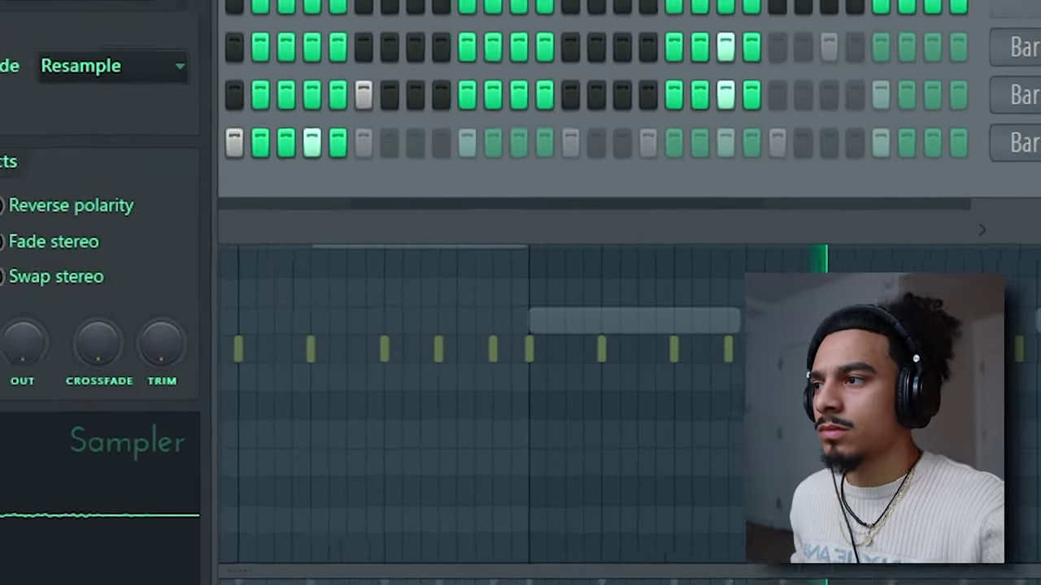
- Boost the VGN - Carter channel's volume slightly in its levels adjustment and close its settings
{"action": "left_click", "coordinate": [52, 84]}
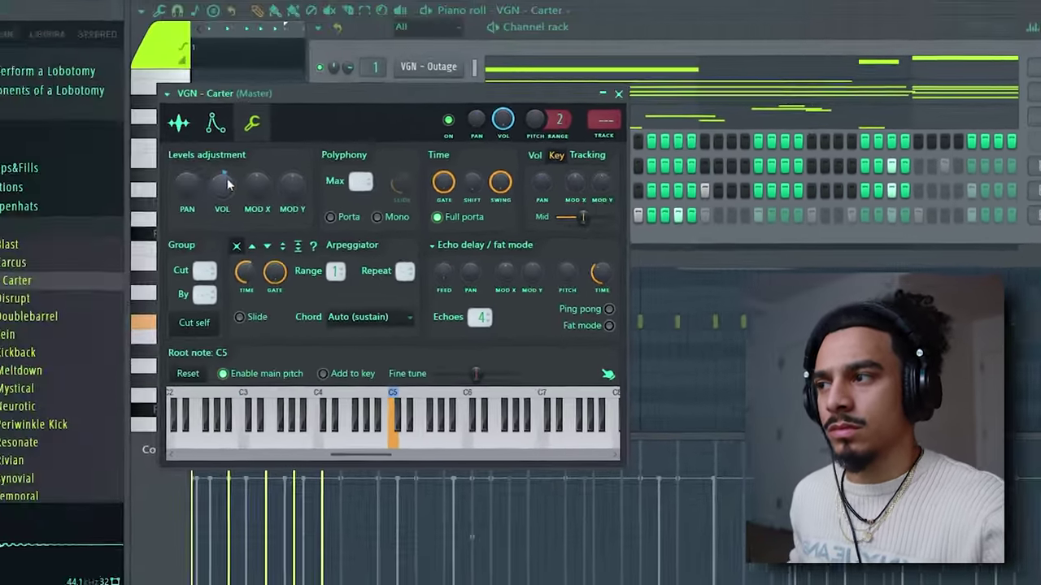
{"action": "left_click_drag", "start_coordinate": [334, 195], "coordinate": [334, 190]}
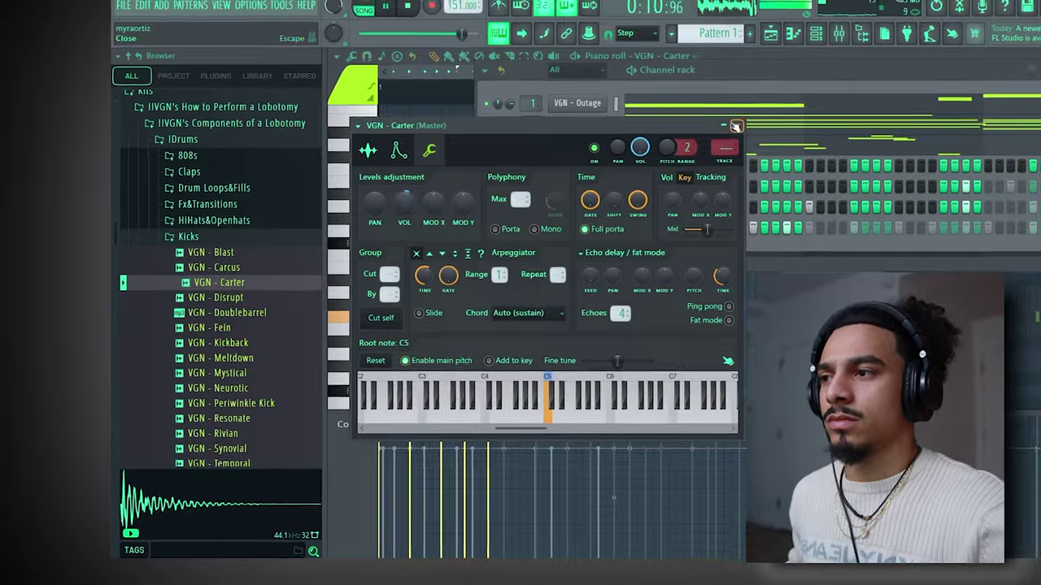
{"action": "left_click", "coordinate": [687, 113]}
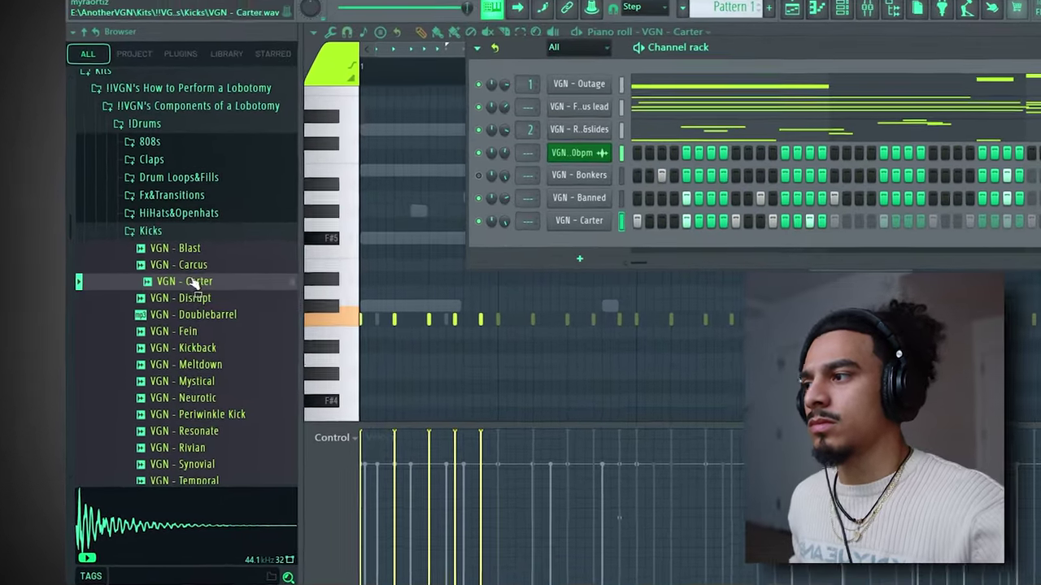
- Add VGN - Carcus and VGN - Meltdown as new channels, with hits on step 1 and step 5 respectively
{"action": "left_click", "coordinate": [207, 266]}
{"action": "left_click_drag", "start_coordinate": [520, 236], "coordinate": [521, 237]}
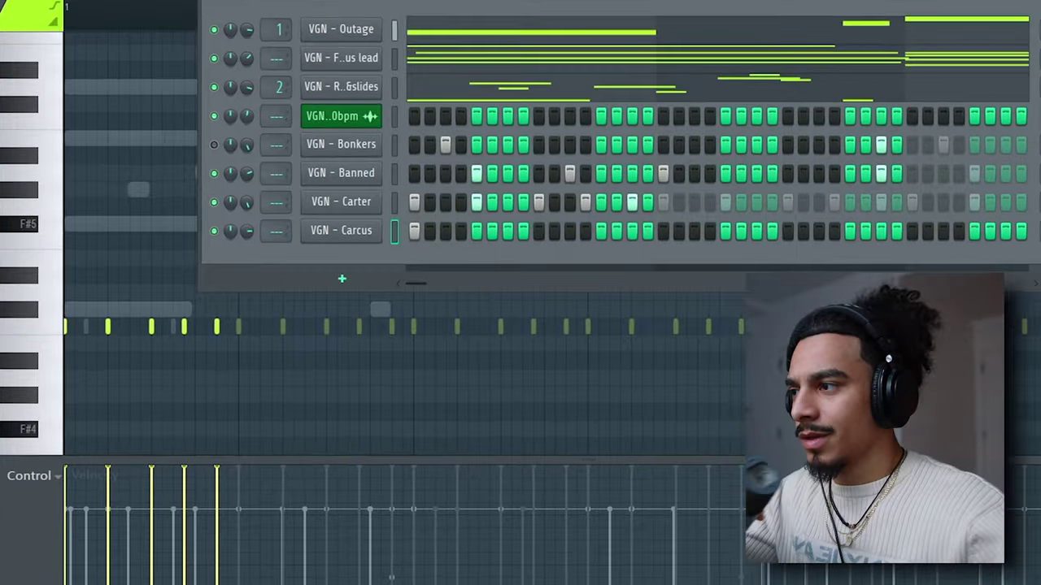
{"action": "left_click_drag", "start_coordinate": [16, 401], "coordinate": [409, 251]}
{"action": "left_click_drag", "start_coordinate": [289, 232], "coordinate": [289, 248]}
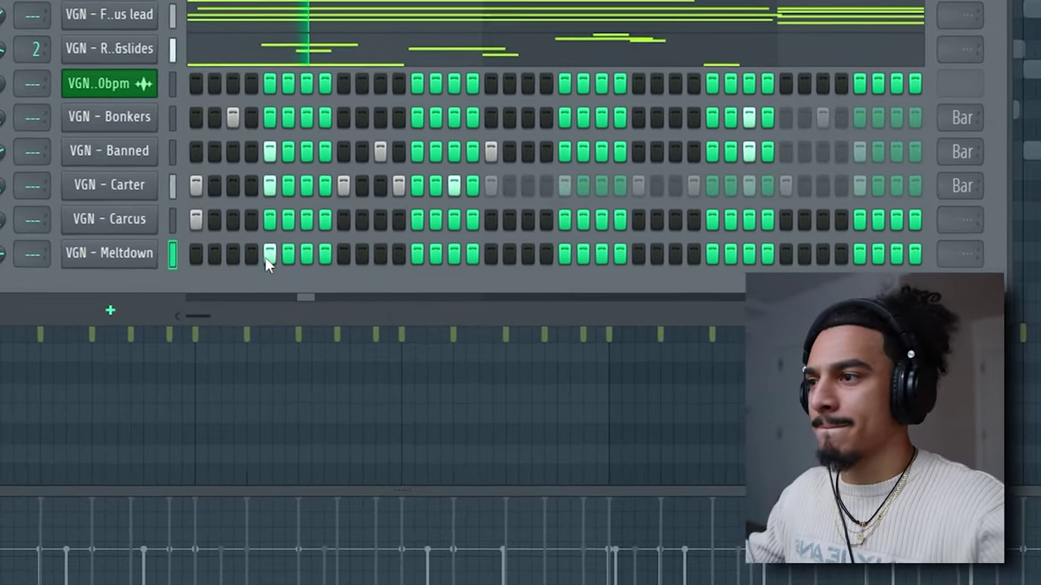
- Try the VGN - Meltdown hit on steps 12 and 15, and settle it on step 21
{"action": "left_click", "coordinate": [408, 255]}
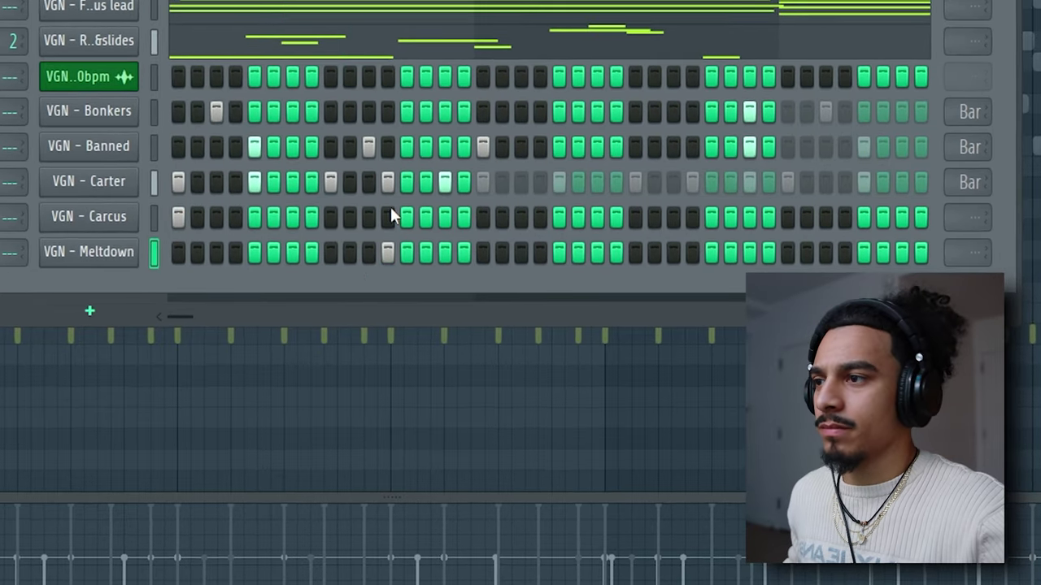
{"action": "right_click", "coordinate": [391, 254]}
{"action": "left_click", "coordinate": [446, 254]}
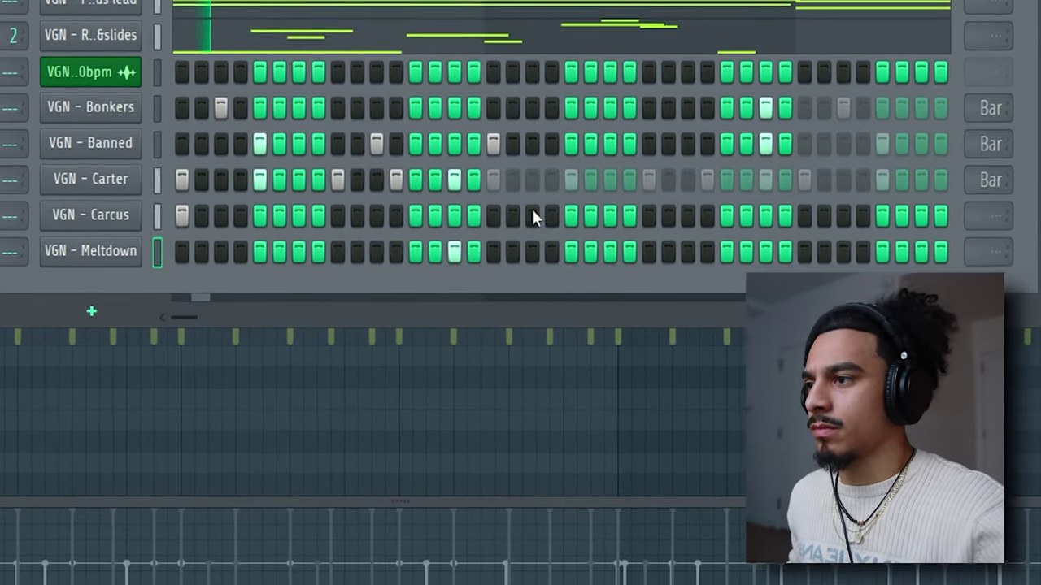
{"action": "right_click", "coordinate": [453, 180]}
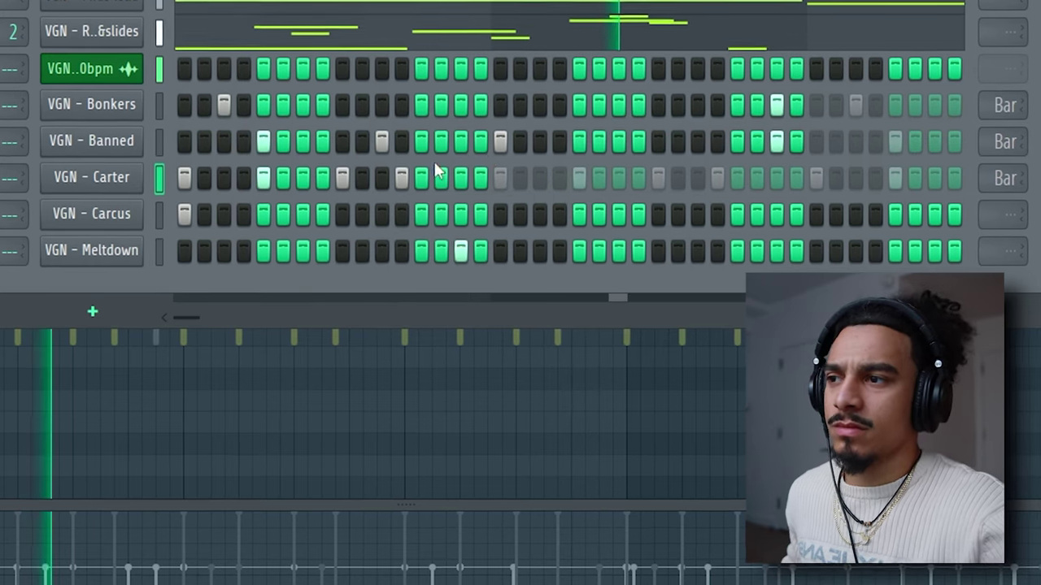
{"action": "right_click", "coordinate": [462, 253]}
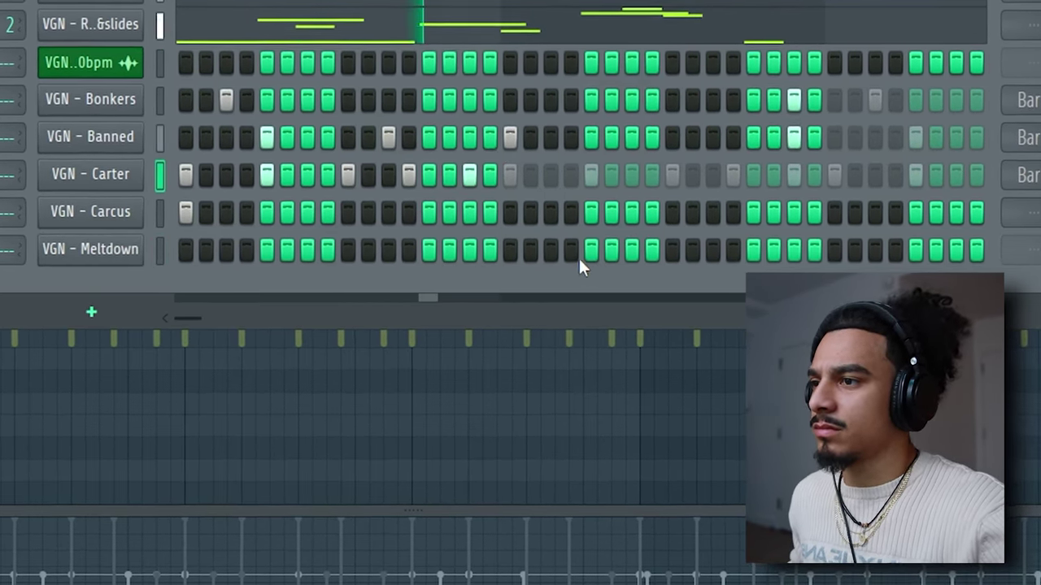
{"action": "left_click", "coordinate": [592, 253]}
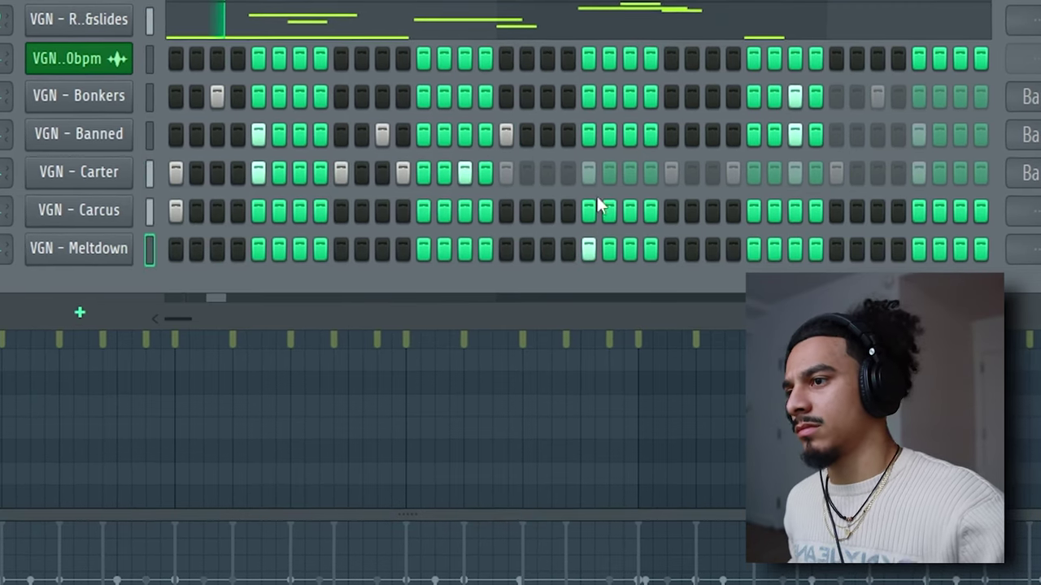
- Extend VGN - Carter into the second bar with hits on steps 17 and 25, and put the step 28 hit on VGN - Meltdown
{"action": "left_click", "coordinate": [509, 173]}
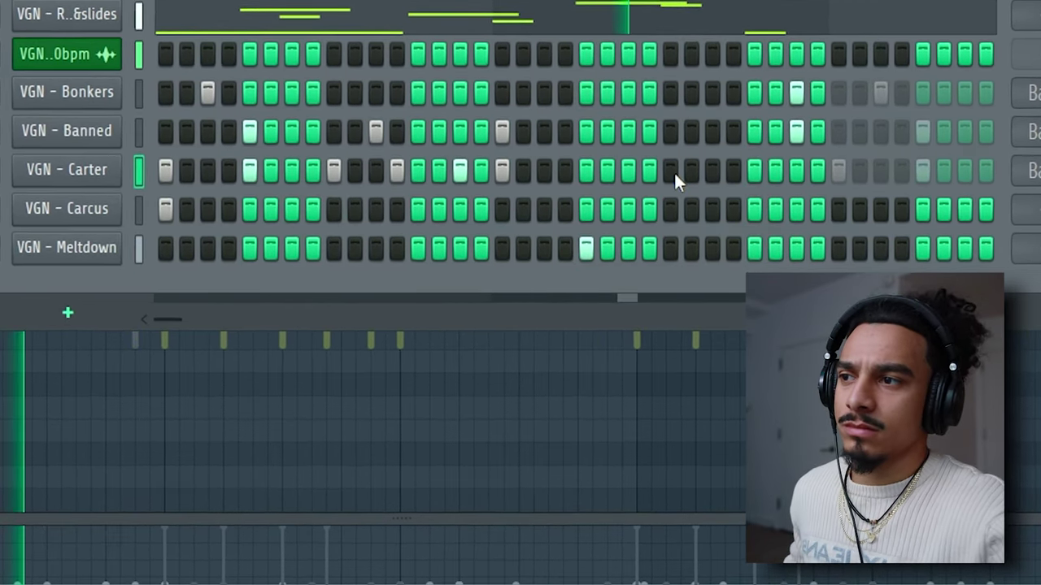
{"action": "left_click", "coordinate": [672, 173]}
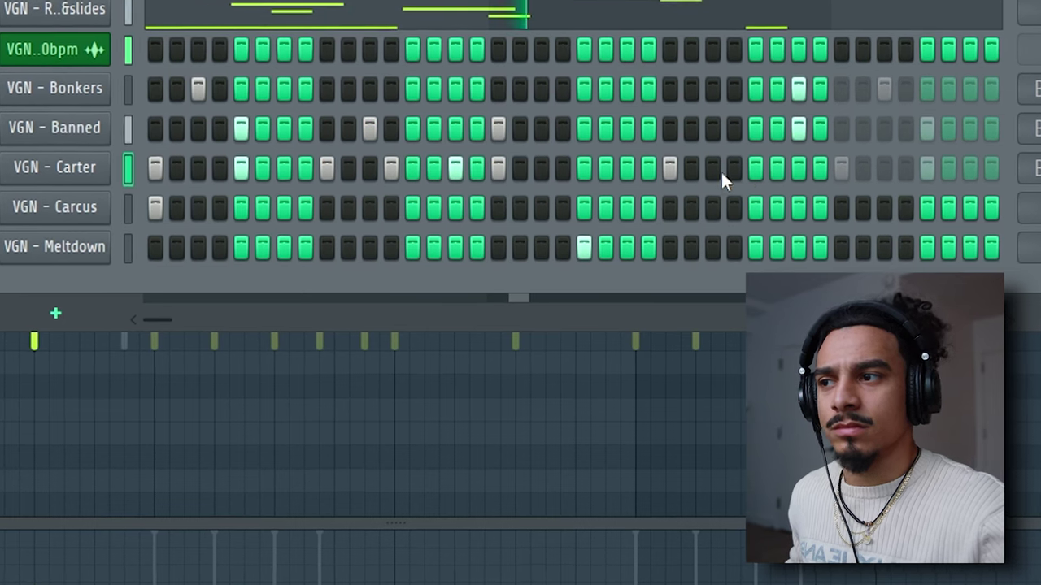
{"action": "left_click", "coordinate": [736, 172]}
{"action": "right_click", "coordinate": [673, 170]}
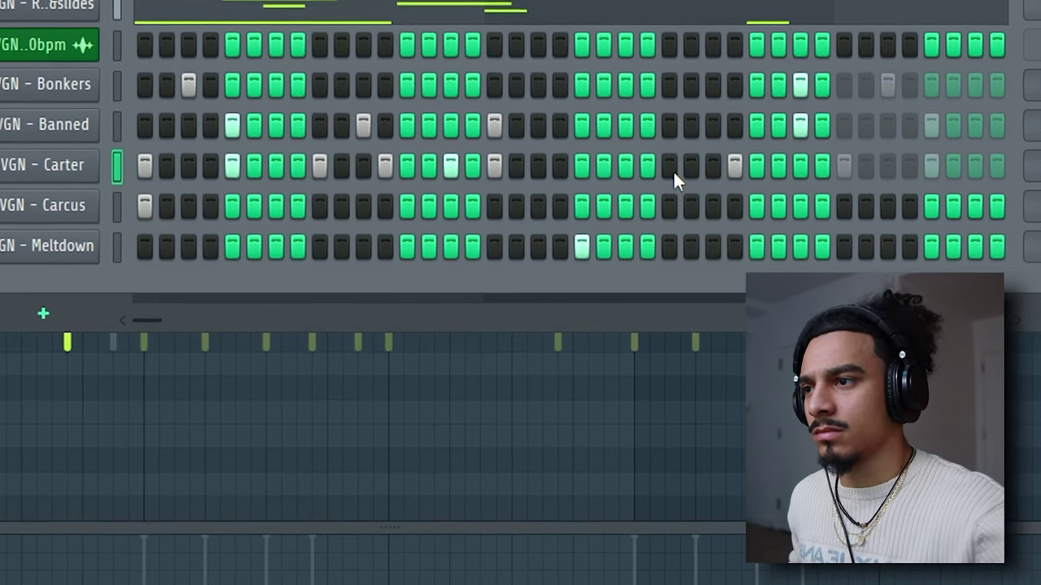
{"action": "left_click", "coordinate": [671, 168]}
{"action": "left_click", "coordinate": [734, 244]}
{"action": "left_click", "coordinate": [736, 166]}
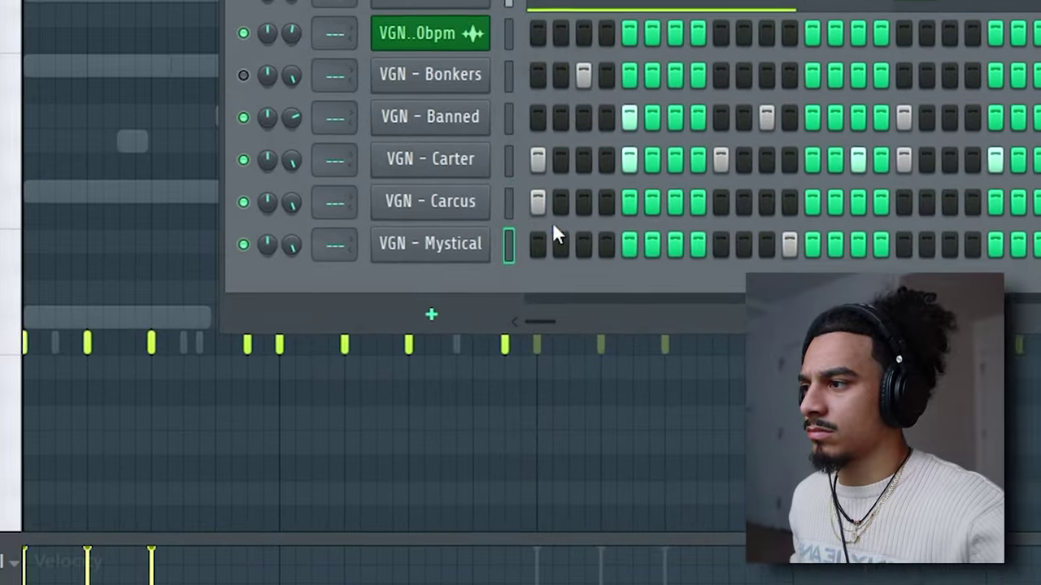
- Try moving the step 9 hit from VGN - Carter to VGN - Mystical
{"action": "right_click", "coordinate": [699, 245]}
{"action": "left_click", "coordinate": [714, 247]}
{"action": "right_click", "coordinate": [714, 166]}
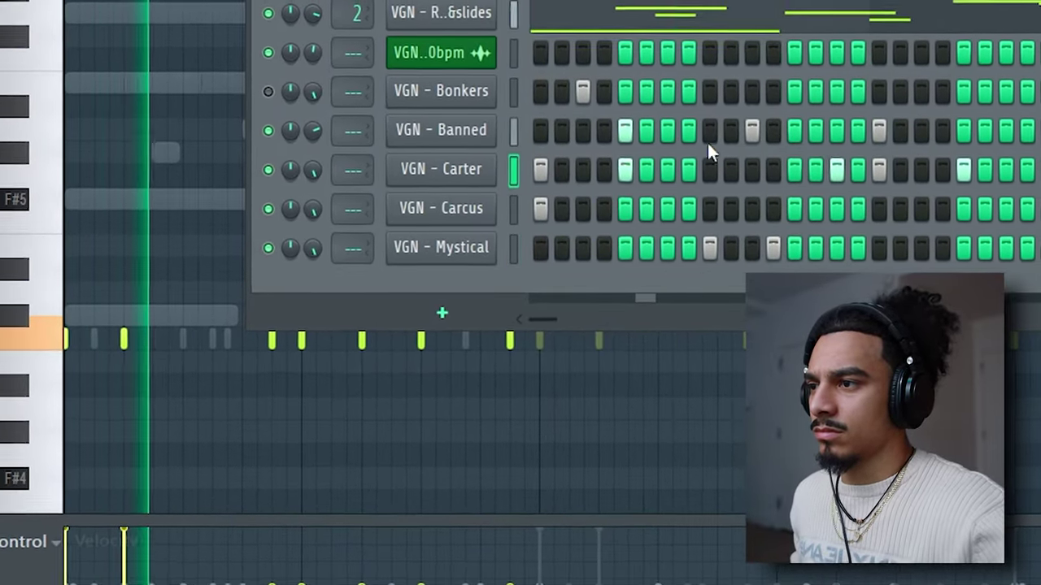
{"action": "left_click", "coordinate": [705, 249]}
{"action": "left_click", "coordinate": [704, 174]}
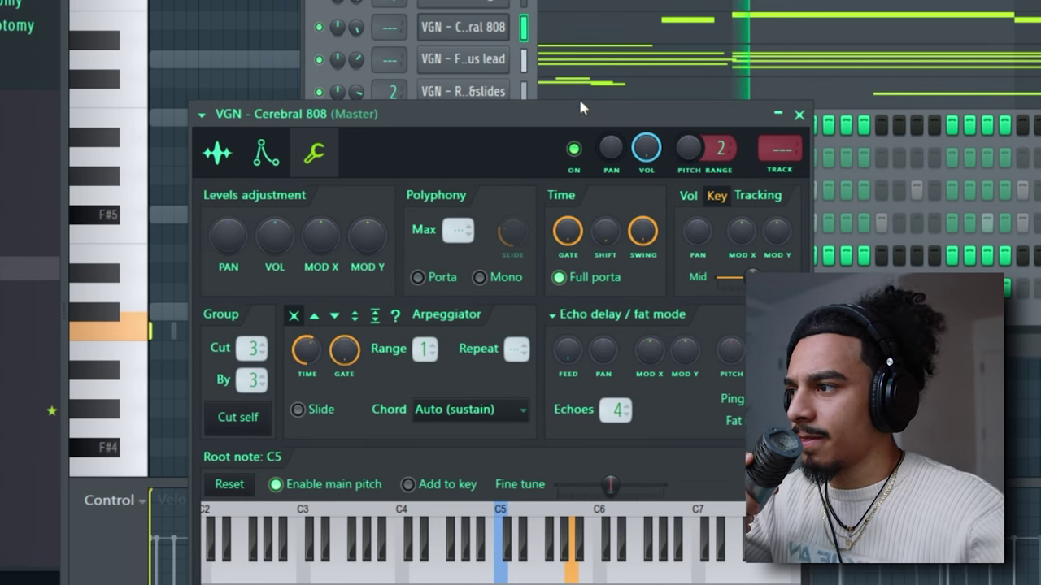
- Close the VGN - Cerebral 808 settings and shift its bass notes down one octave in the piano roll
{"action": "left_click", "coordinate": [550, 33]}
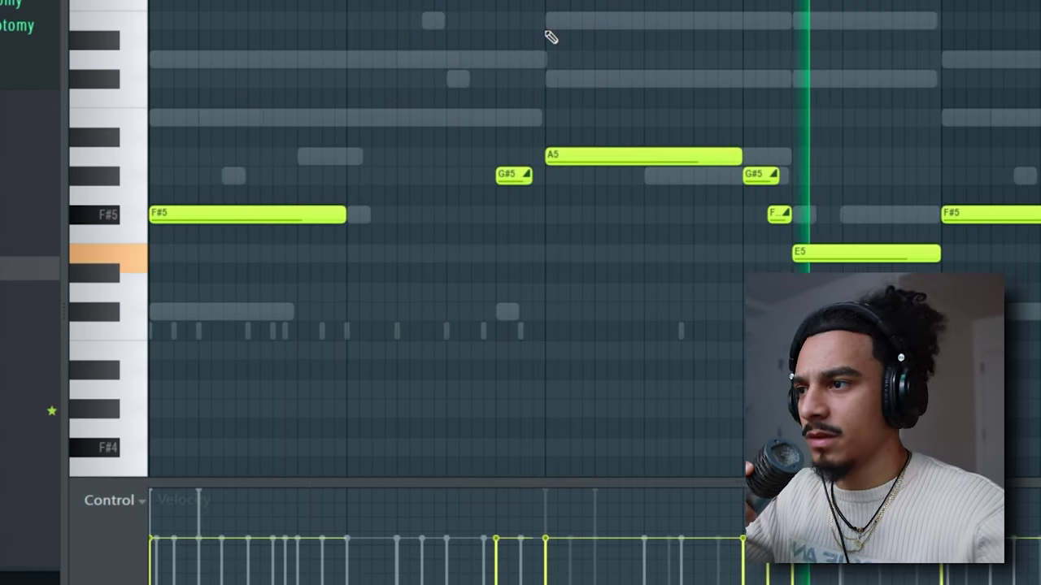
{"action": "scroll", "coordinate": [348, 216], "scroll_direction": "down", "scroll_amount": 3}
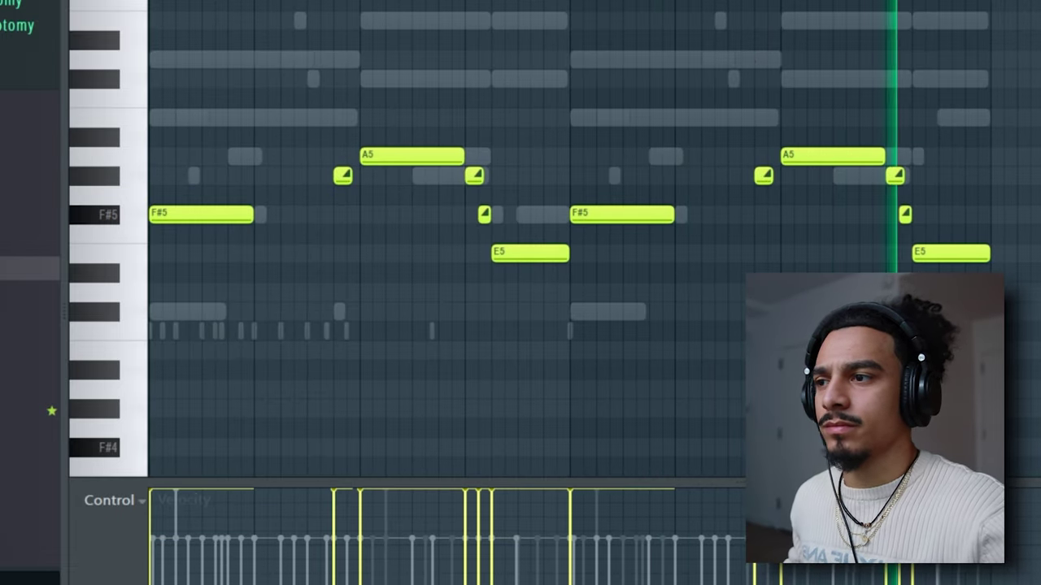
{"action": "key", "text": "ctrl+Down"}
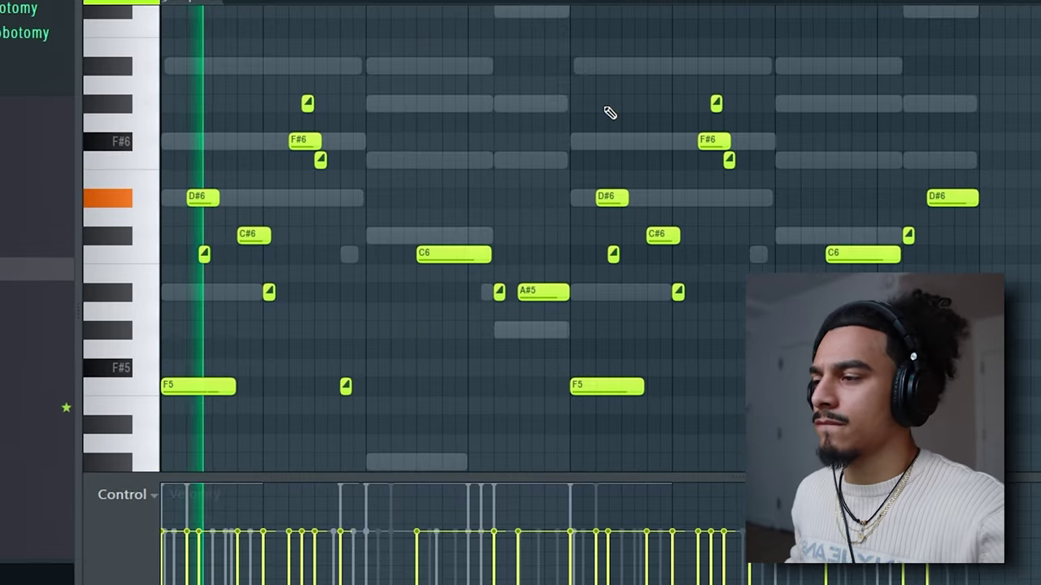
- Repeat the VGN - Dark Lane counter-melody phrase across all eight bars of Pattern 1
{"action": "key", "text": "F6"}
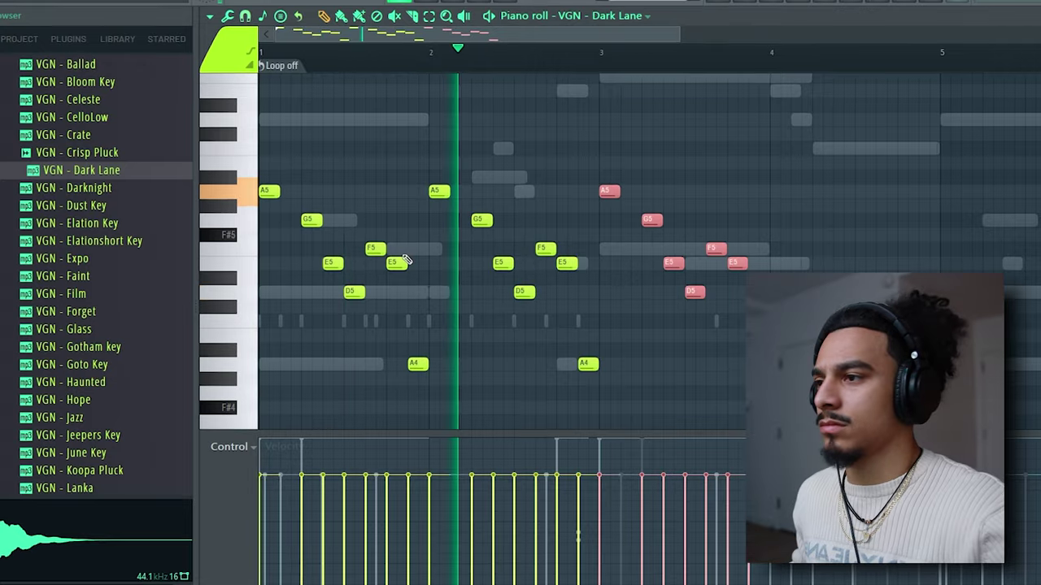
{"action": "key", "text": "ctrl+b"}
{"action": "scroll", "coordinate": [407, 259], "scroll_direction": "down", "scroll_amount": 2}
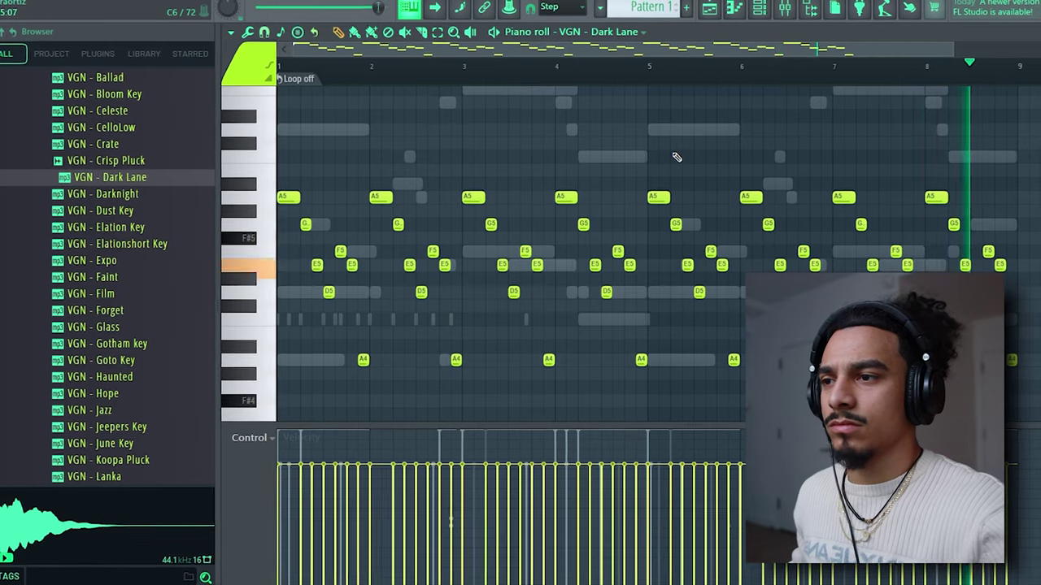
- Try the whole VGN - Dark Lane melody one octave lower
{"action": "key", "text": "ctrl+Down"}
{"action": "scroll", "coordinate": [675, 157], "scroll_direction": "down", "scroll_amount": 3}
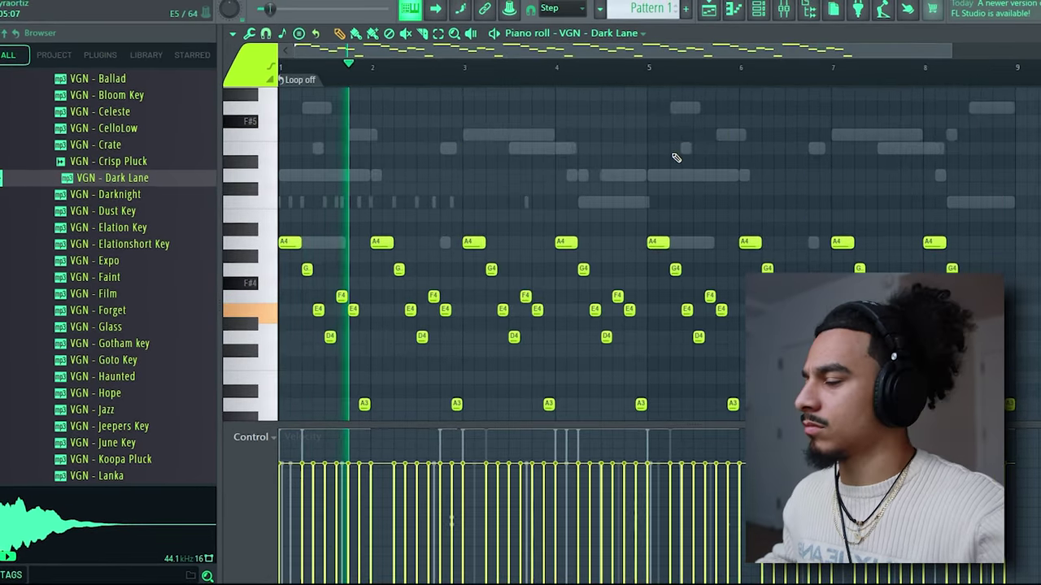
{"action": "key", "text": "ctrl+Up"}
{"action": "scroll", "coordinate": [674, 157], "scroll_direction": "up", "scroll_amount": 1}
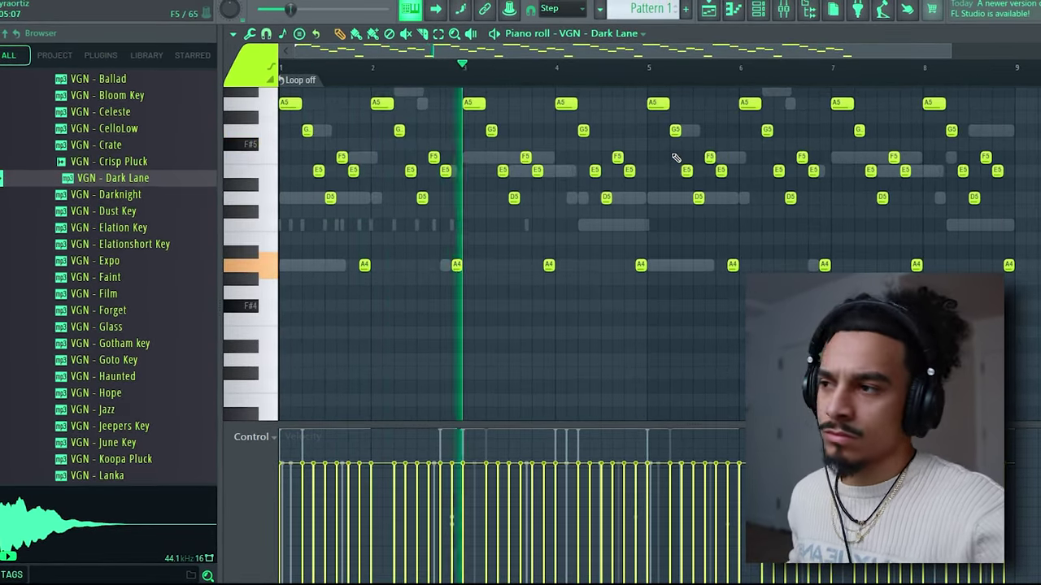
- Flip the VGN - Dark Lane melody horizontally in the piano roll
{"action": "key", "text": "alt+y"}
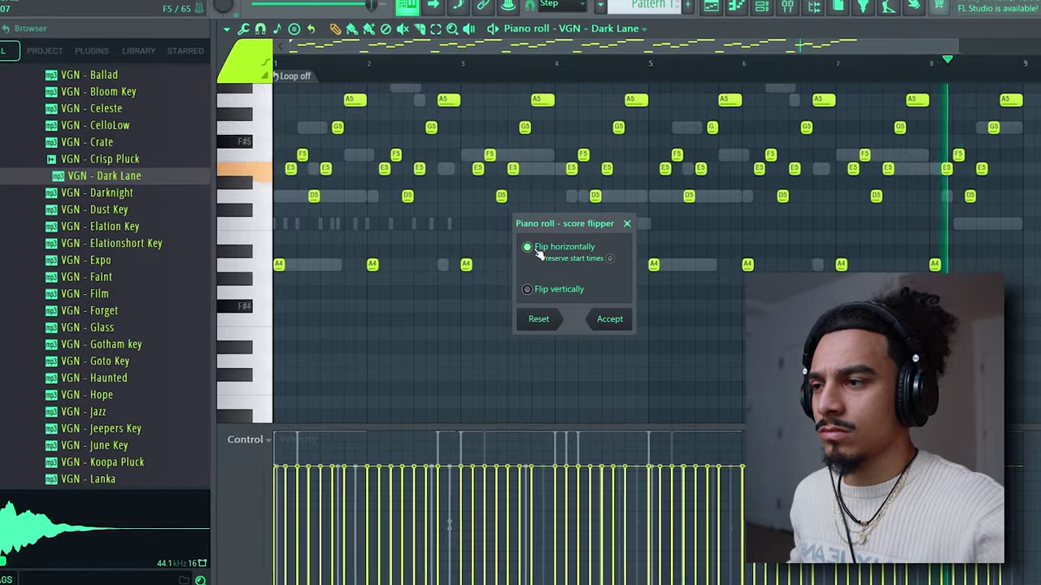
{"action": "left_click", "coordinate": [610, 322]}
- Route the VGN - Faint channel to free mixer track 3 and load the HalfTime effect on it
{"action": "left_click", "coordinate": [766, 5]}
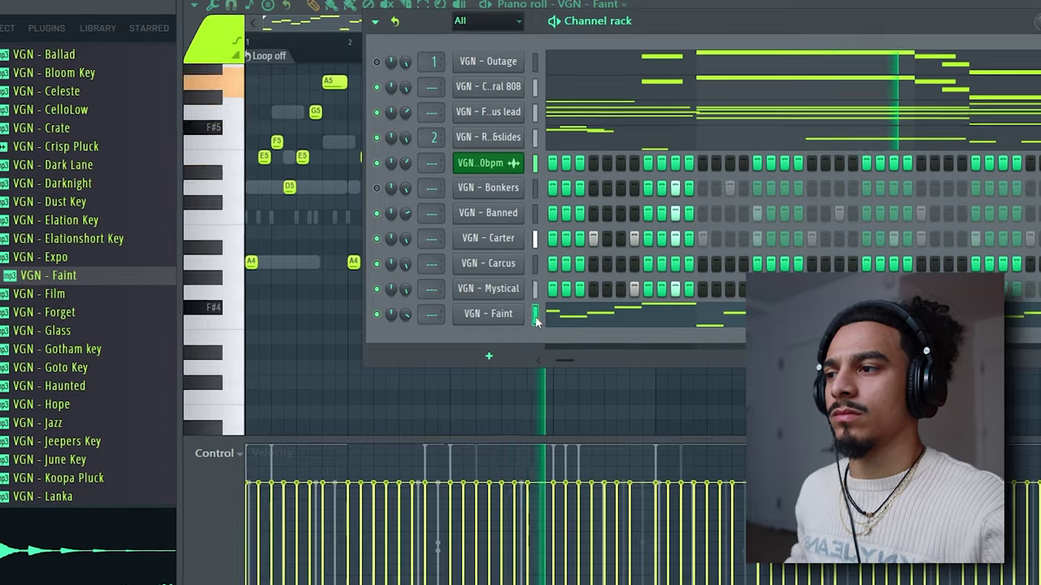
{"action": "key", "text": "ctrl+l"}
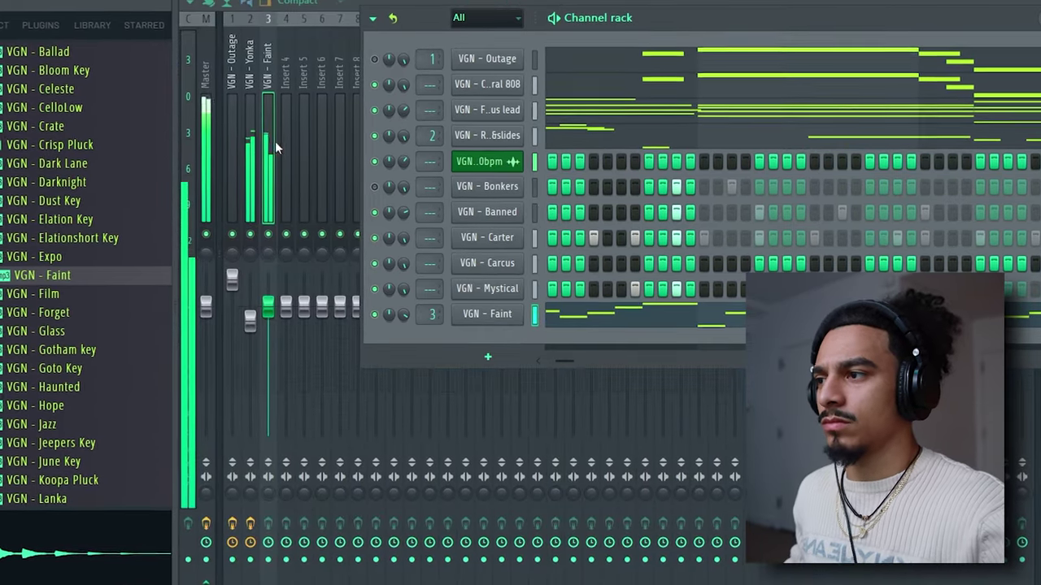
{"action": "left_click", "coordinate": [275, 142]}
{"action": "left_click", "coordinate": [1039, 98]}
{"action": "left_click", "coordinate": [778, 105]}
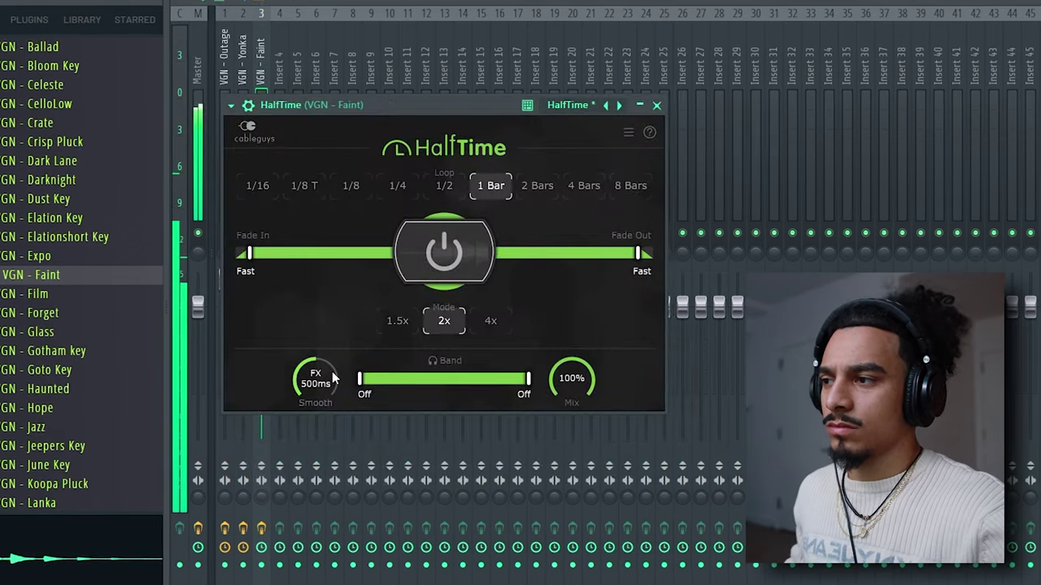
- Set HalfTime's loop length to 2 Bars and its speed mode to 4x on the VGN - Faint track
{"action": "left_click", "coordinate": [449, 194]}
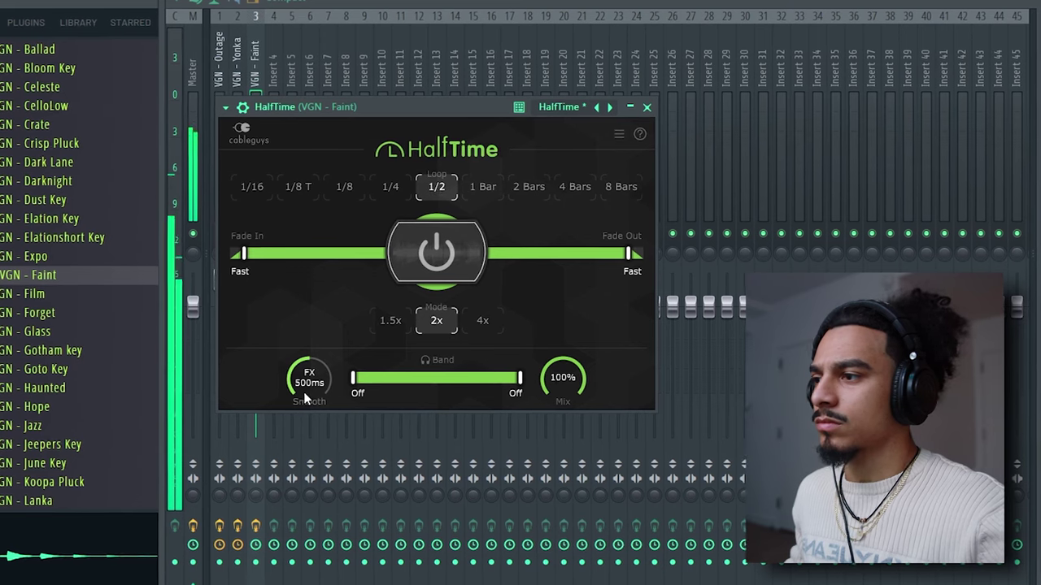
{"action": "left_click", "coordinate": [531, 190]}
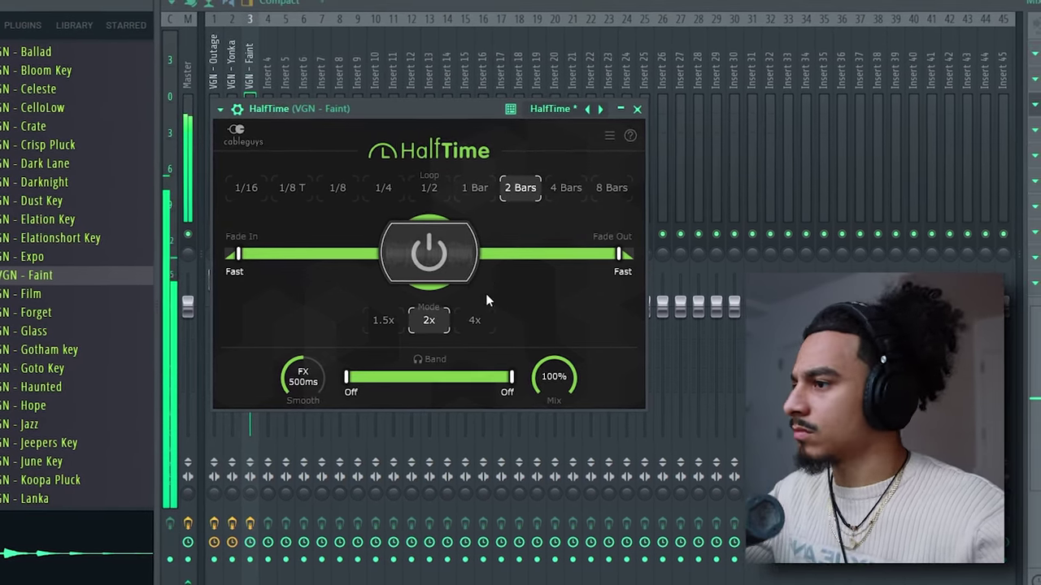
{"action": "left_click", "coordinate": [249, 64]}
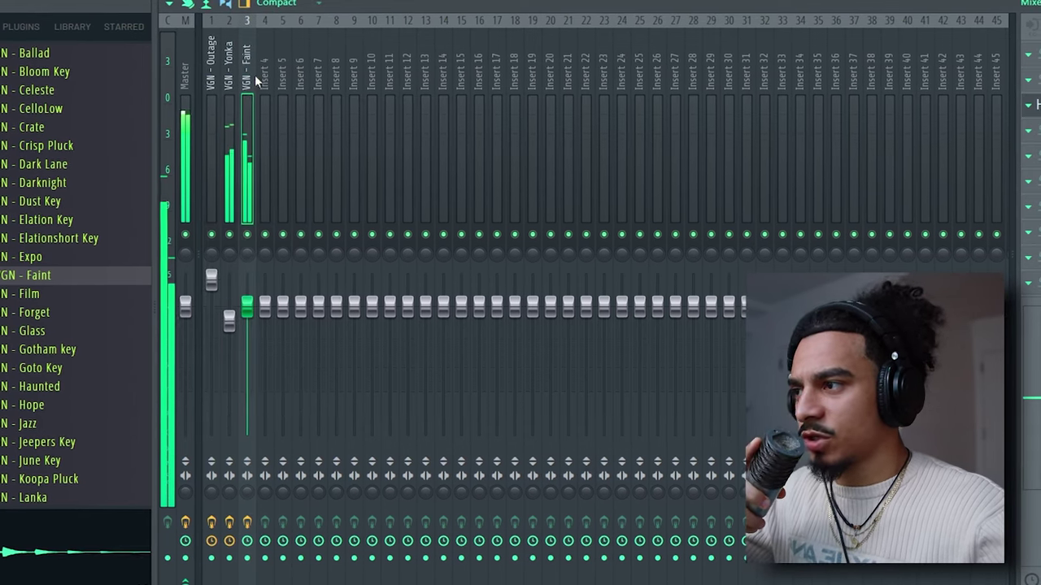
{"action": "left_click", "coordinate": [1036, 105]}
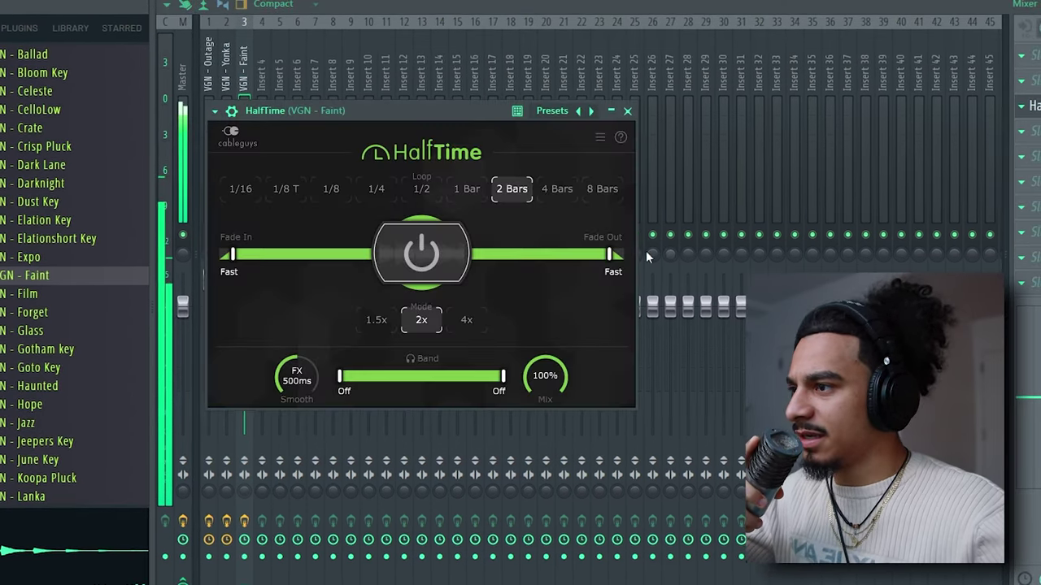
{"action": "left_click", "coordinate": [466, 319]}
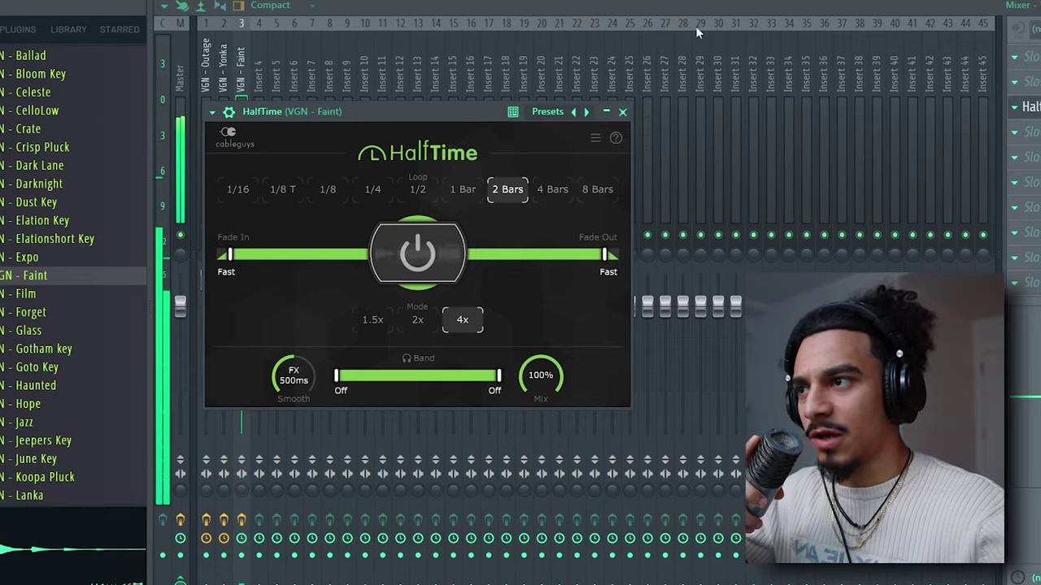
- Shift the VGN - Faint notes up two octaves in the piano roll and play the pattern
{"action": "key", "text": "F7"}
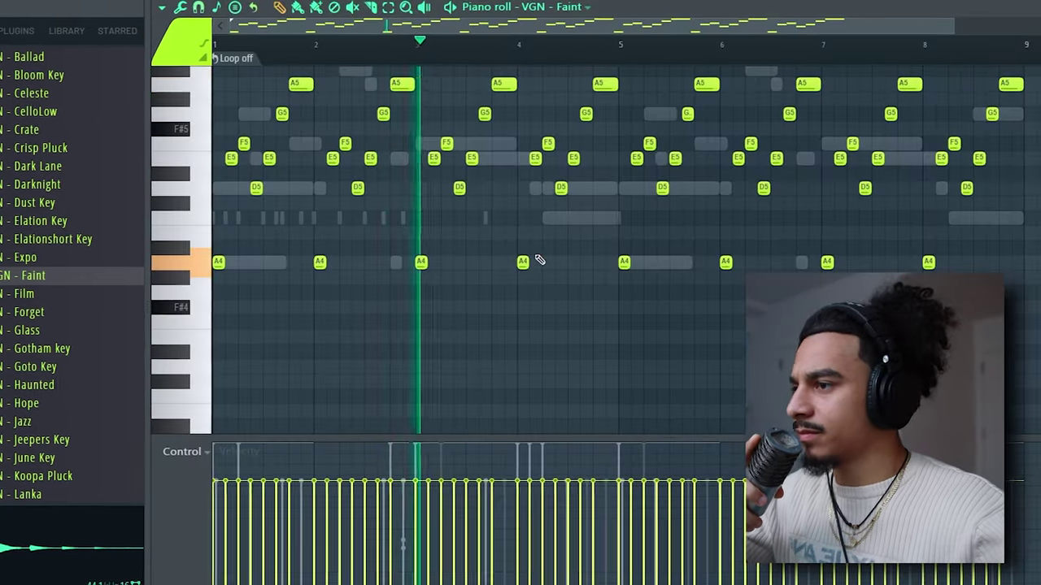
{"action": "key", "text": "ctrl+Up"}
{"action": "key", "text": "ctrl+Up"}
{"action": "key", "text": "space"}
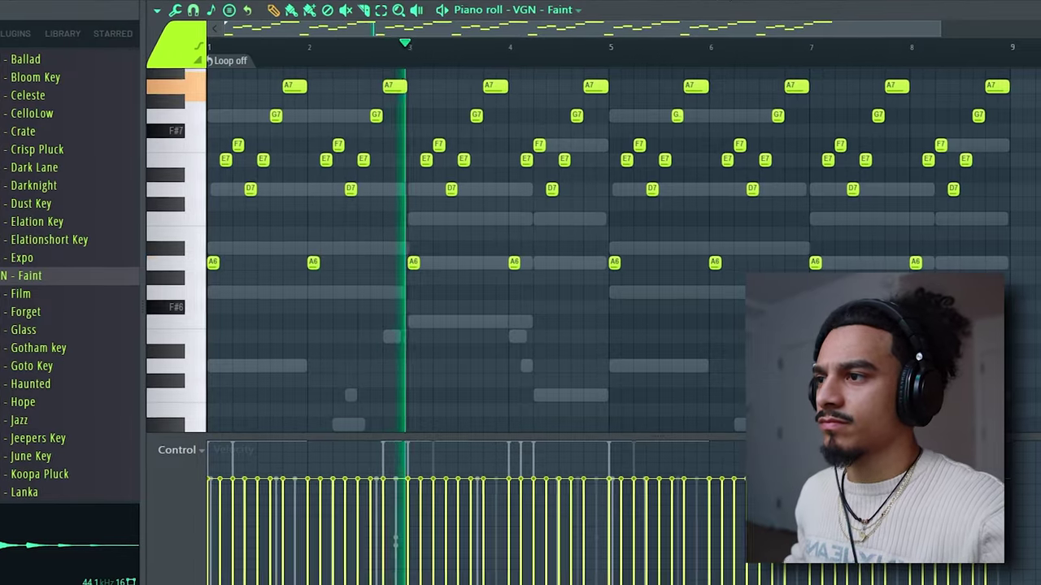
- Swap the VGN - Faint channel's sample for VGN - Glass, audition further key sounds and settle on VGN - Hope
{"action": "key", "text": "F6"}
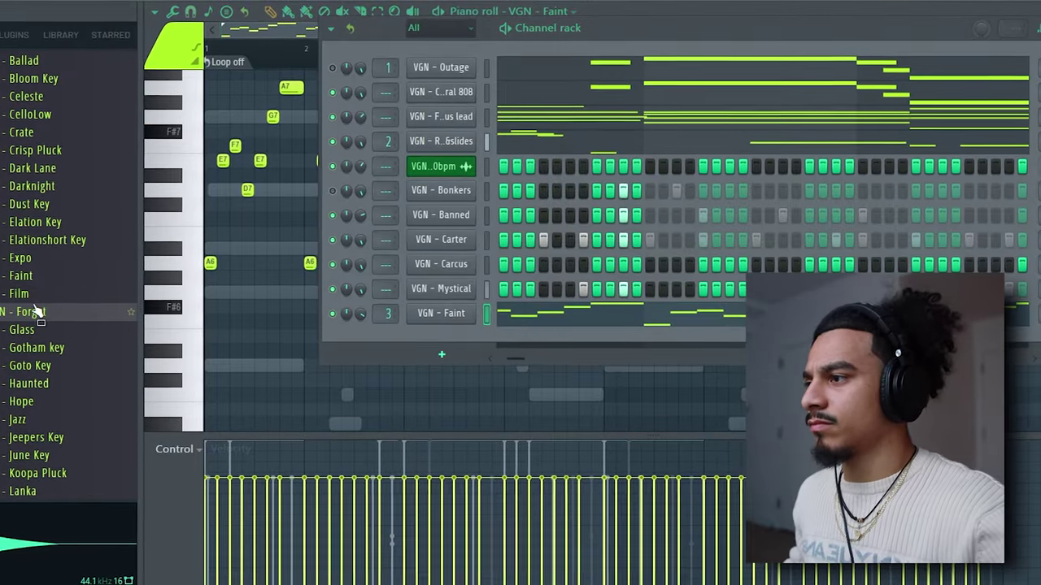
{"action": "left_click", "coordinate": [23, 329]}
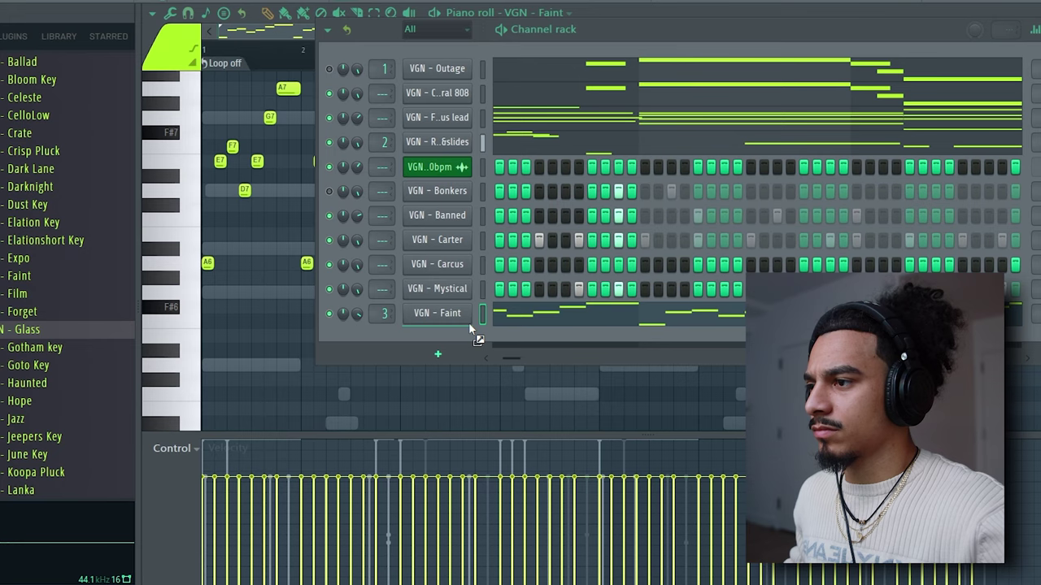
{"action": "left_click", "coordinate": [52, 349]}
{"action": "left_click", "coordinate": [55, 366]}
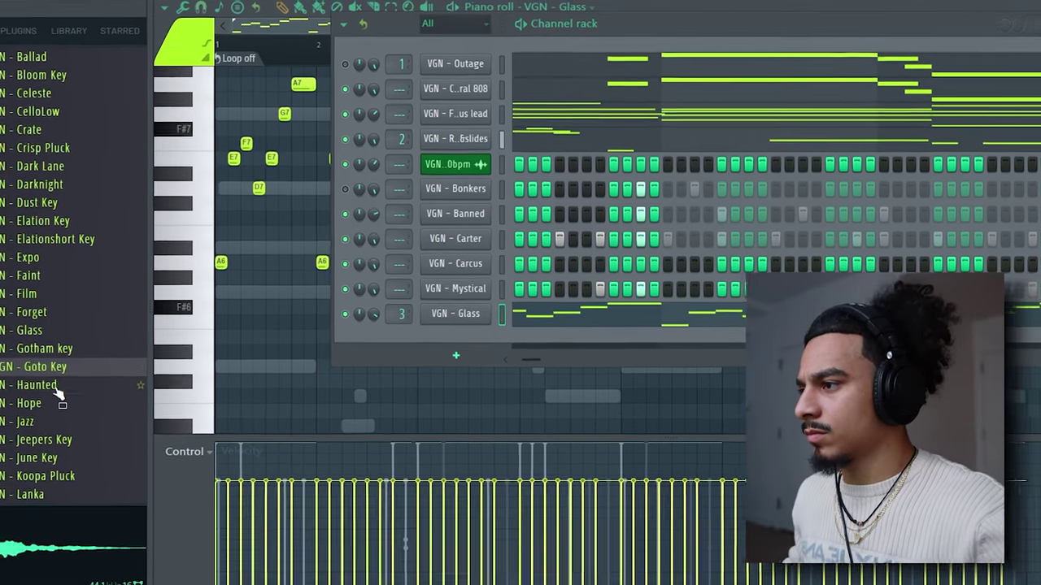
{"action": "left_click", "coordinate": [49, 384]}
{"action": "left_click", "coordinate": [47, 401]}
{"action": "left_click_drag", "start_coordinate": [64, 413], "coordinate": [488, 317]}
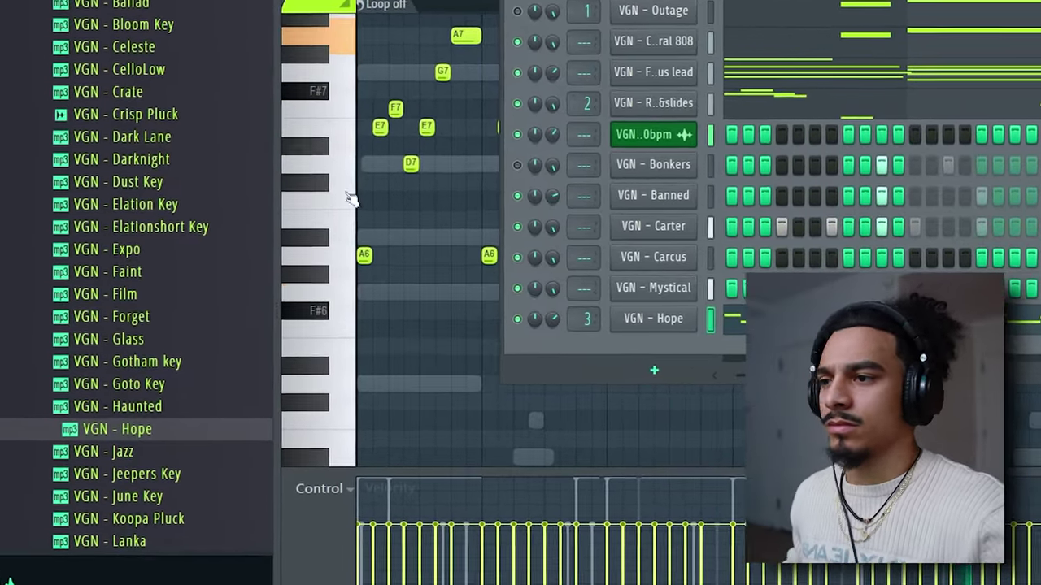
- Shift the VGN - Outage melody down one octave in the piano roll
{"action": "scroll", "coordinate": [224, 140], "scroll_direction": "up", "scroll_amount": 6}
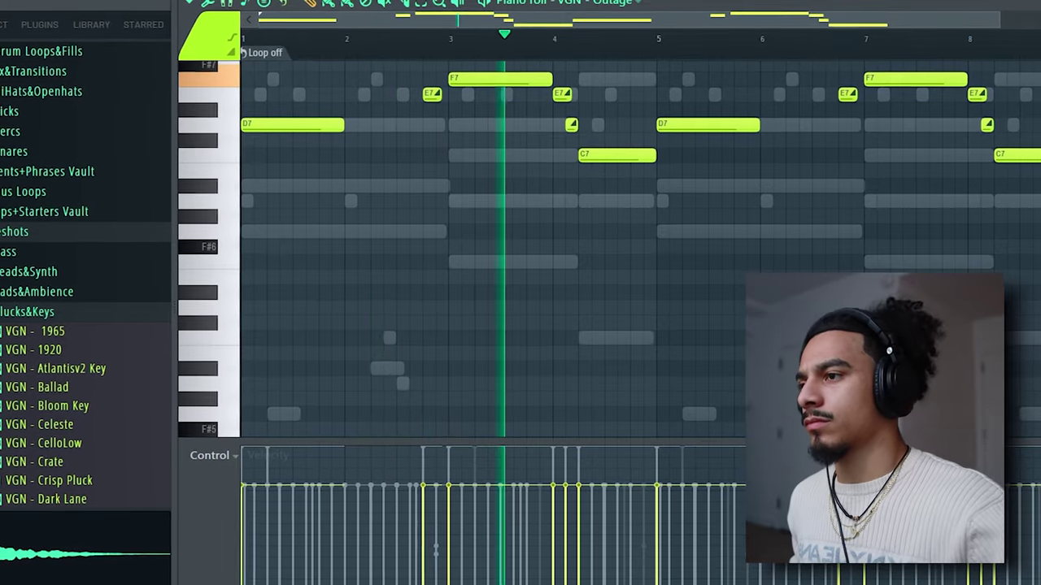
{"action": "key", "text": "ctrl+Down"}
- Lower the VGN - Outage mixer level to just below the default fader position
{"action": "key", "text": "F9"}
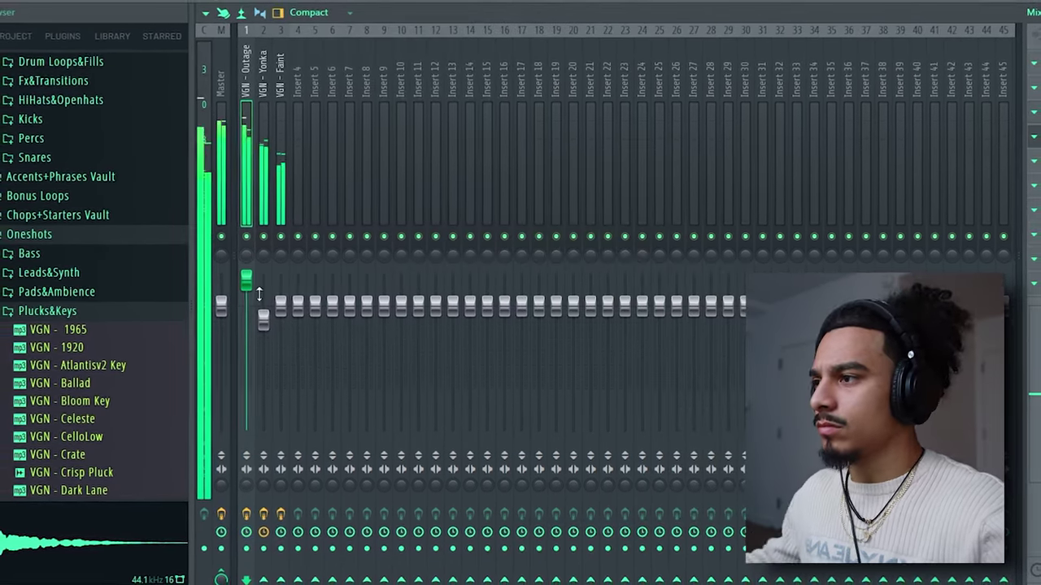
{"action": "left_click_drag", "start_coordinate": [257, 333], "coordinate": [254, 322]}
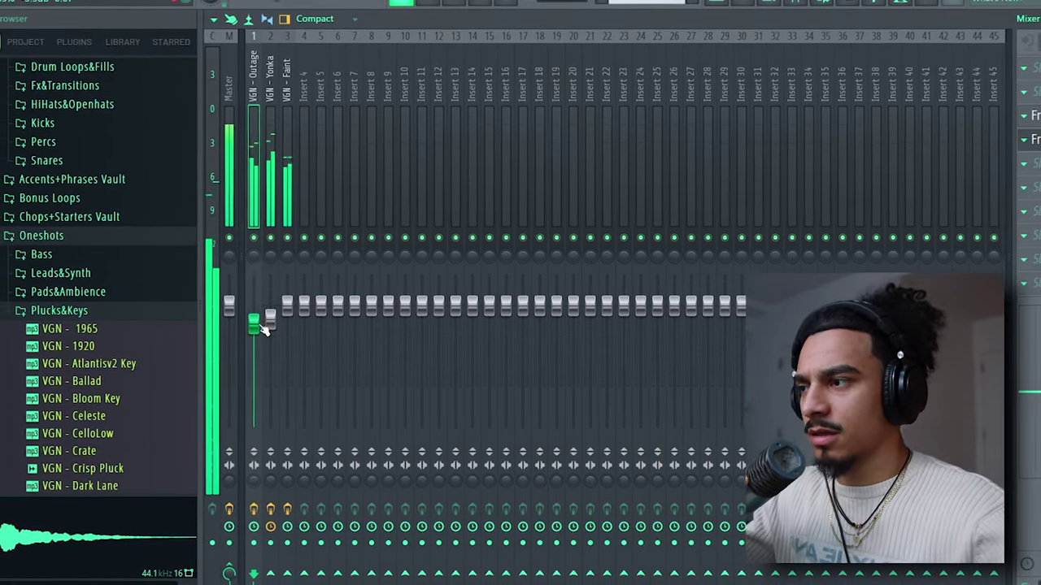
{"action": "left_click_drag", "start_coordinate": [260, 325], "coordinate": [259, 318]}
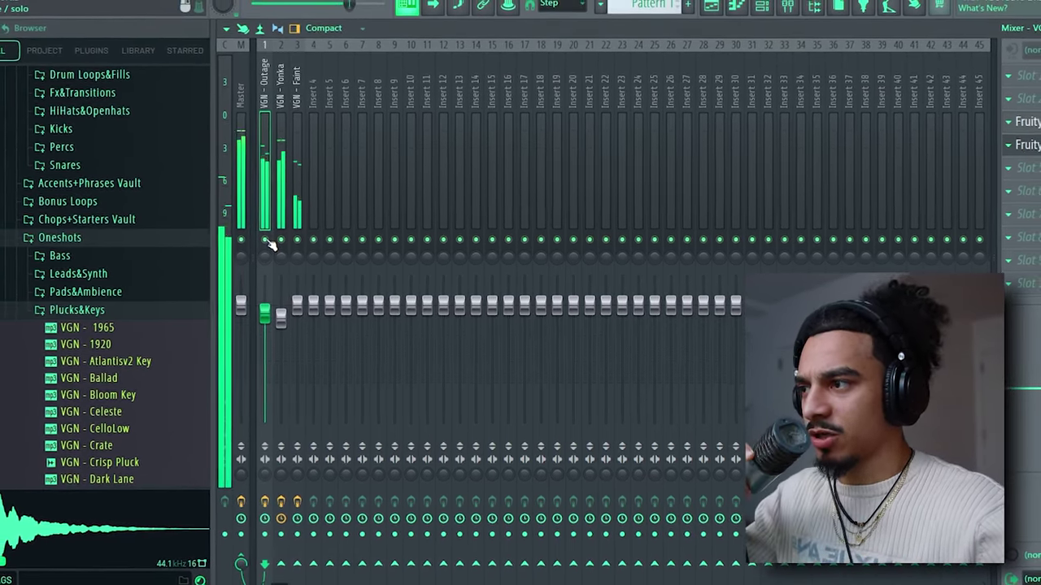
{"action": "right_click", "coordinate": [267, 242]}
{"action": "left_click_drag", "start_coordinate": [266, 313], "coordinate": [266, 309]}
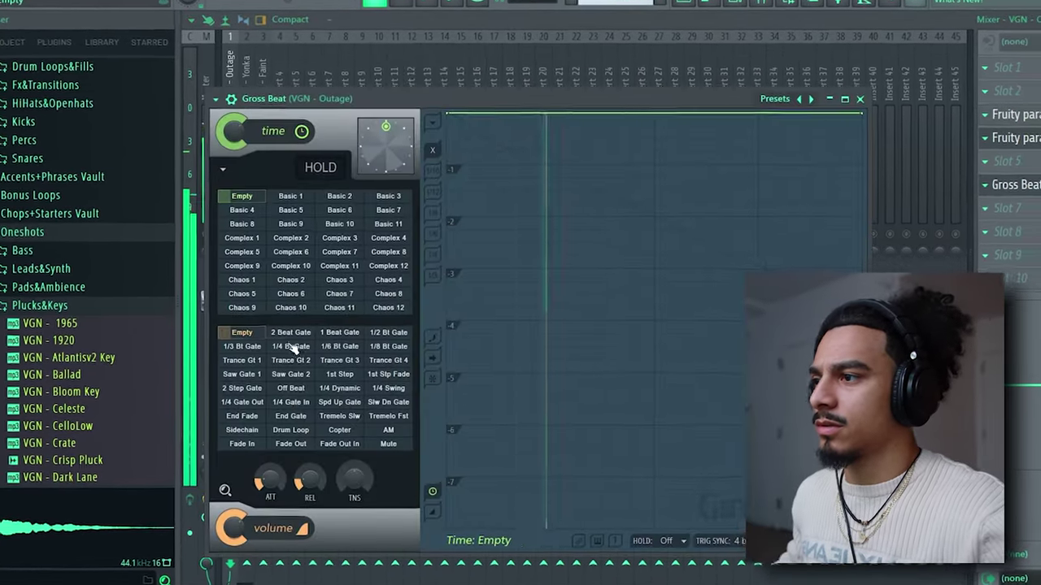
- Apply Gross Beat's 1 Beat Gate volume preset to the VGN - Outage track and raise its attack and release
{"action": "left_click", "coordinate": [372, 338]}
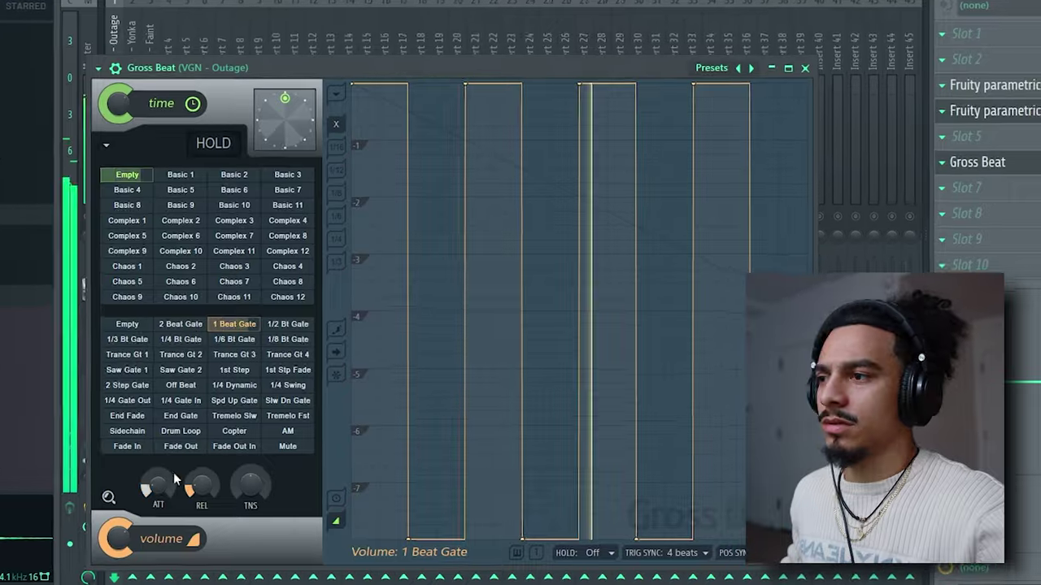
{"action": "left_click_drag", "start_coordinate": [247, 479], "coordinate": [247, 455]}
{"action": "left_click_drag", "start_coordinate": [174, 489], "coordinate": [174, 457]}
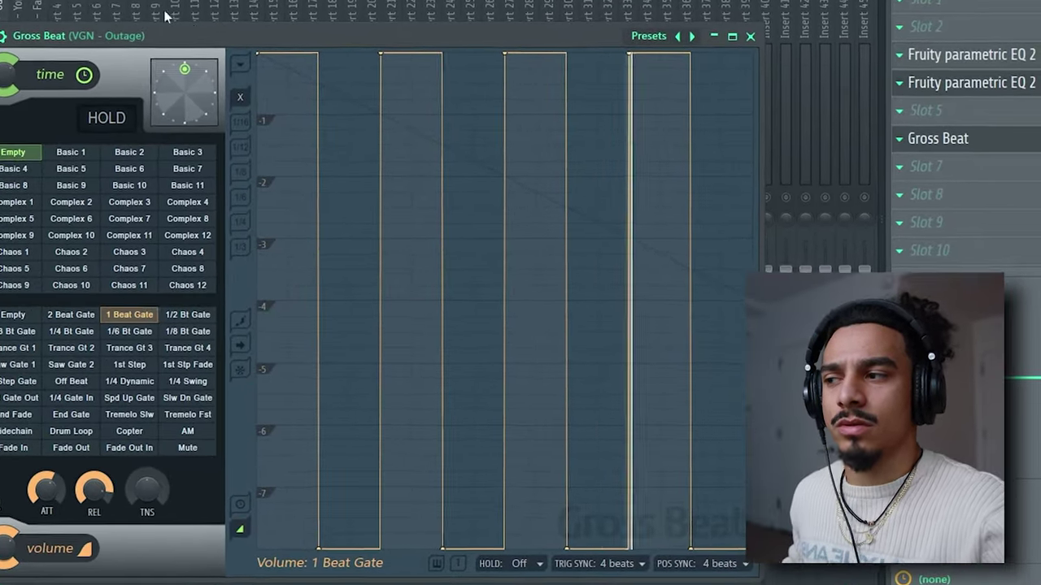
- Raise the last low point of Gross Beat's volume envelope to full so the gate stays open through the cycle's end
{"action": "left_click_drag", "start_coordinate": [87, 26], "coordinate": [93, 355]}
{"action": "left_click", "coordinate": [54, 178]}
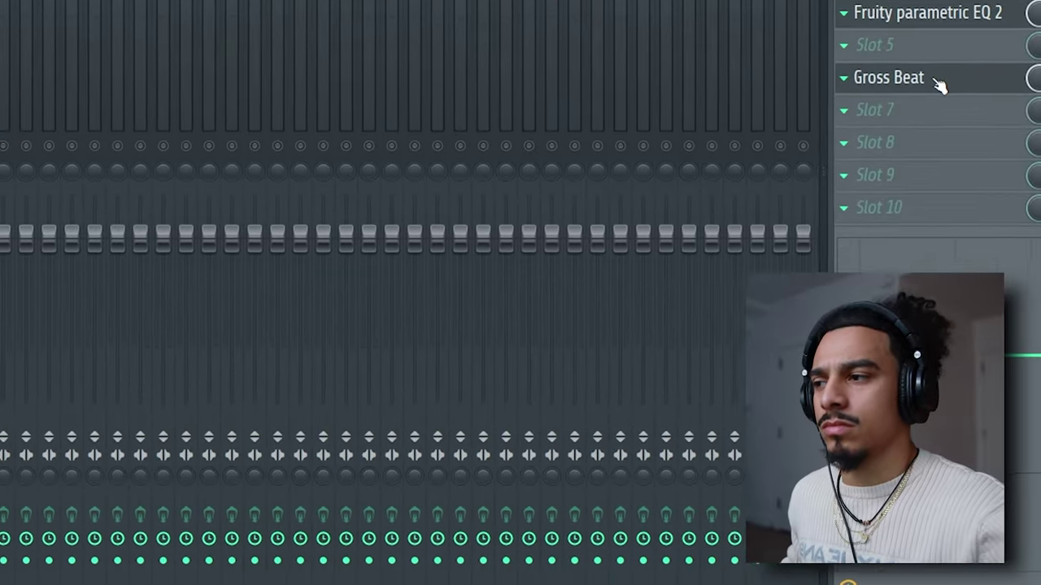
{"action": "left_click", "coordinate": [986, 63]}
{"action": "left_click_drag", "start_coordinate": [343, 295], "coordinate": [348, 24]}
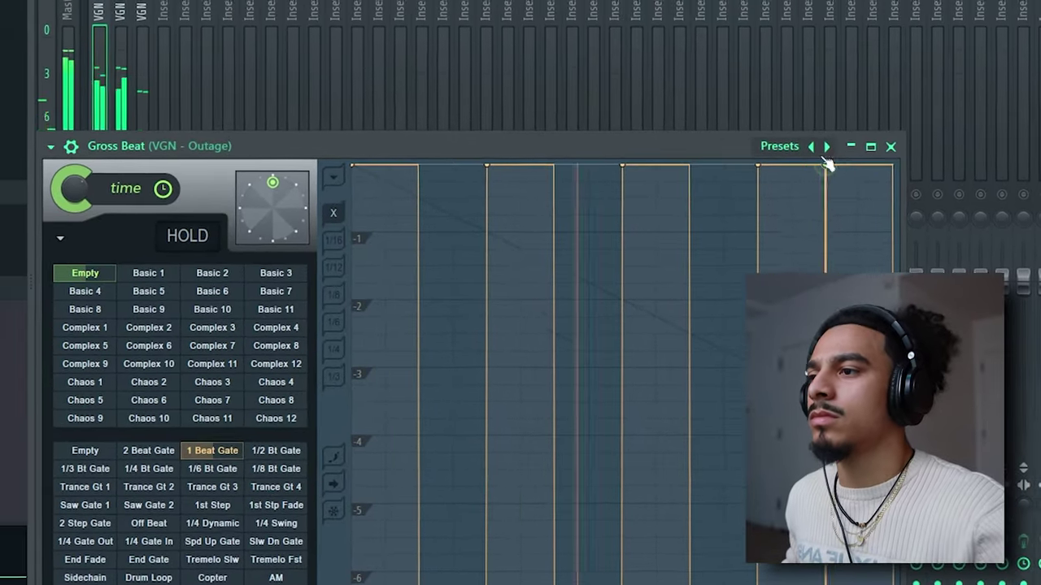
{"action": "left_click_drag", "start_coordinate": [728, 148], "coordinate": [669, 64]}
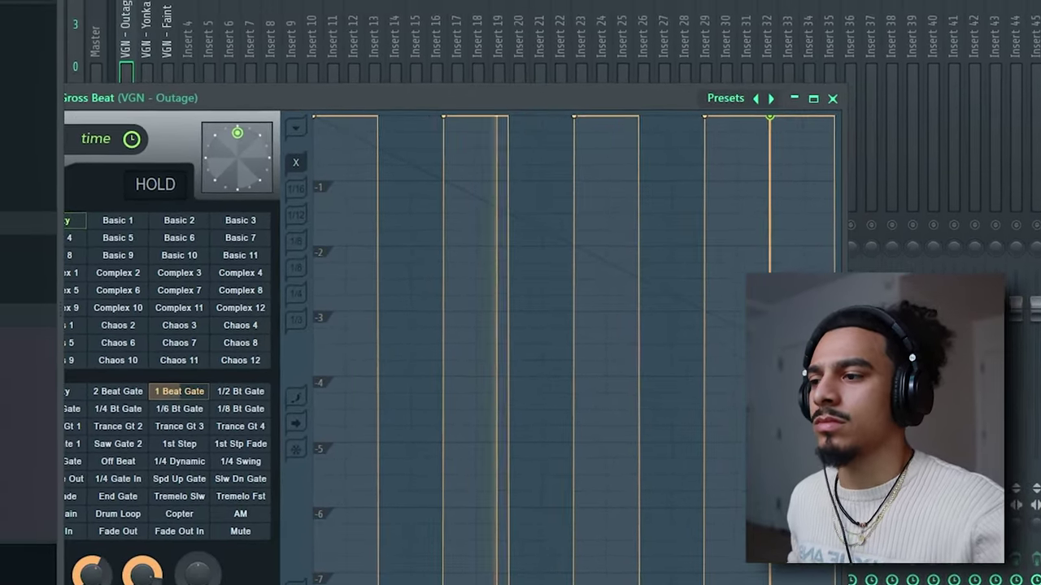
{"action": "left_click_drag", "start_coordinate": [767, 584], "coordinate": [748, 584]}
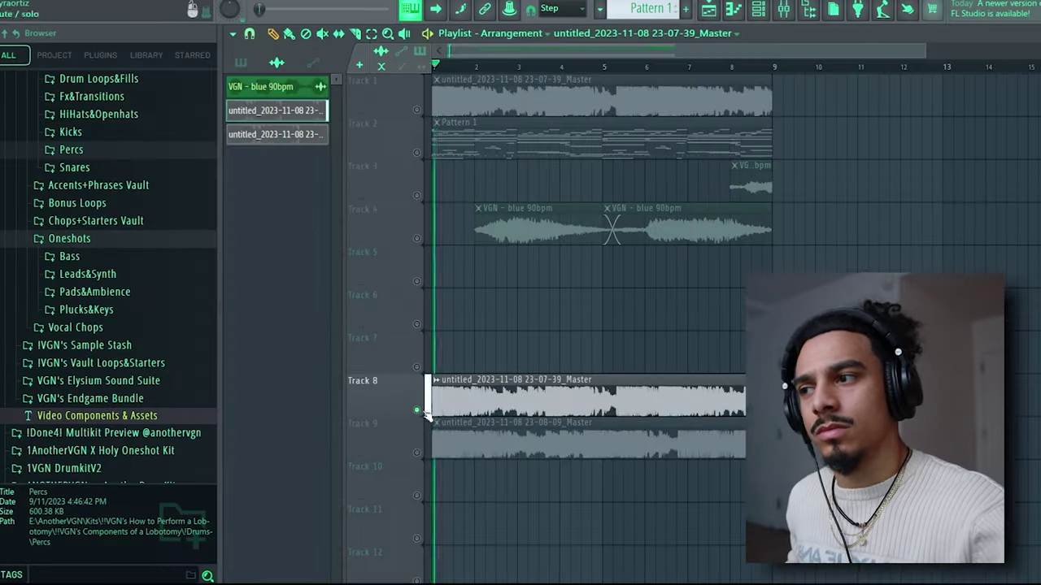
- Move the rendered 23-08-09 master clip from Track 9 to Track 8, directly behind the 23-07-39 master clip
{"action": "left_click_drag", "start_coordinate": [460, 434], "coordinate": [802, 399]}
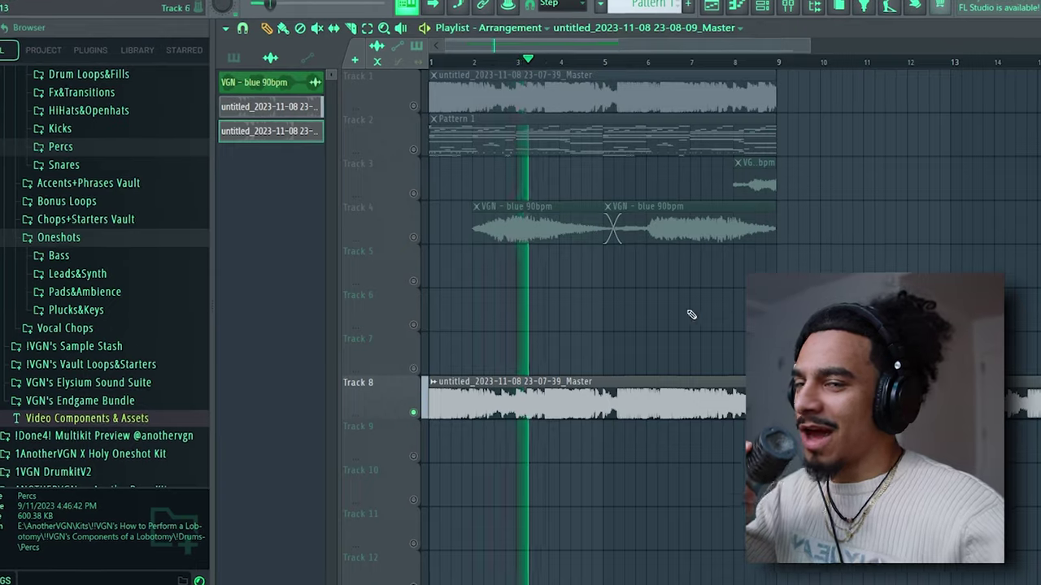
{"action": "scroll", "coordinate": [691, 315], "scroll_direction": "down", "scroll_amount": 2}
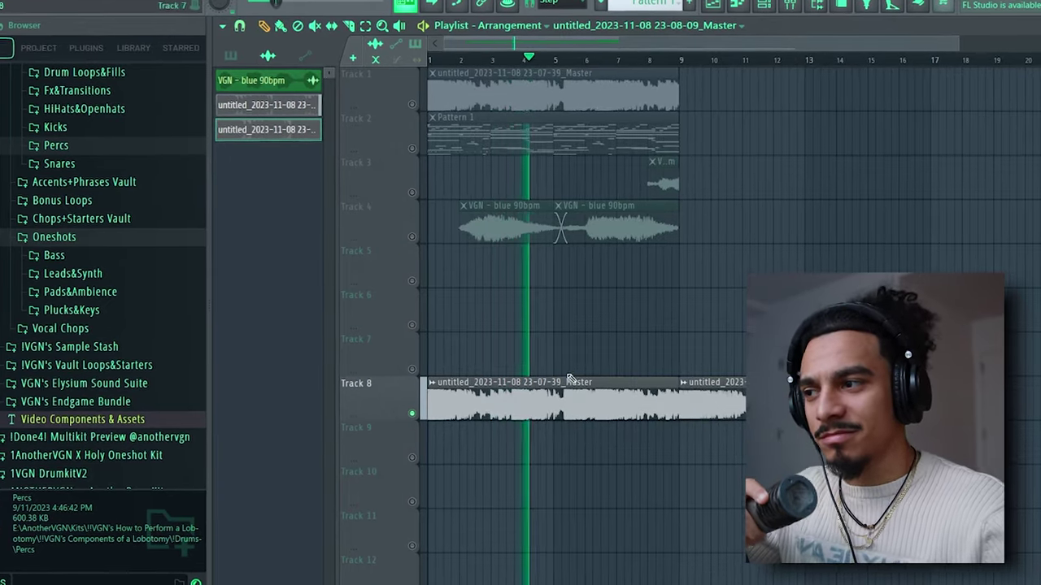
- Switch the 23-07-39 master clip's time stretching to a stretch mode, raise its pitch and adjust its time
{"action": "double_click", "coordinate": [569, 380]}
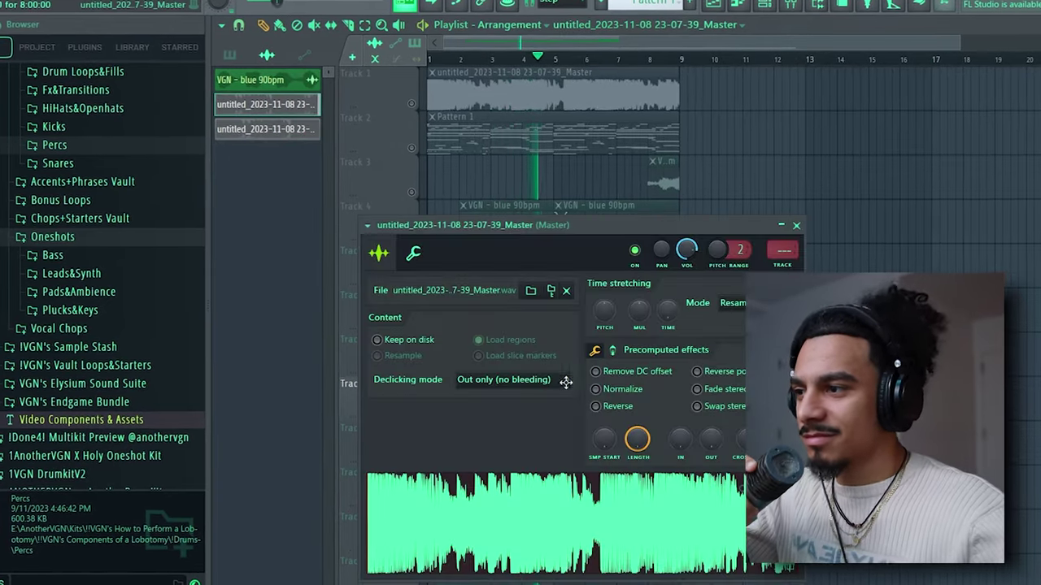
{"action": "left_click", "coordinate": [798, 225]}
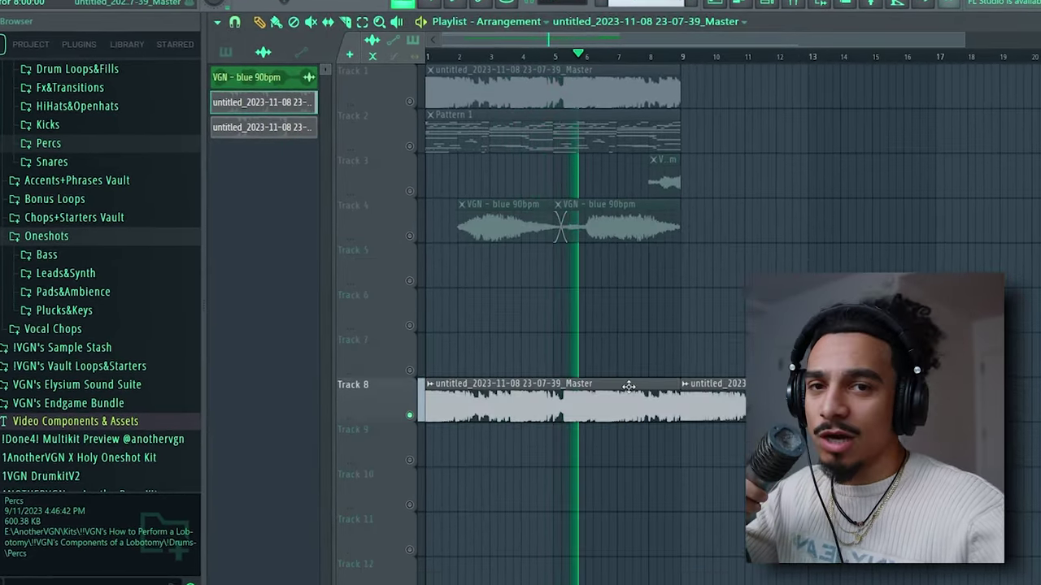
{"action": "double_click", "coordinate": [628, 386]}
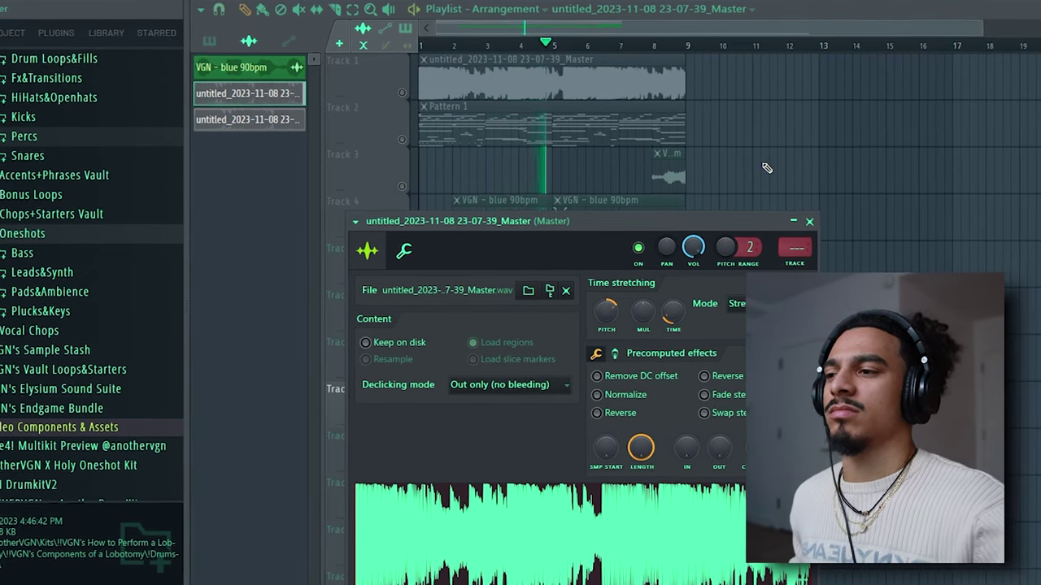
{"action": "key", "text": "Escape"}
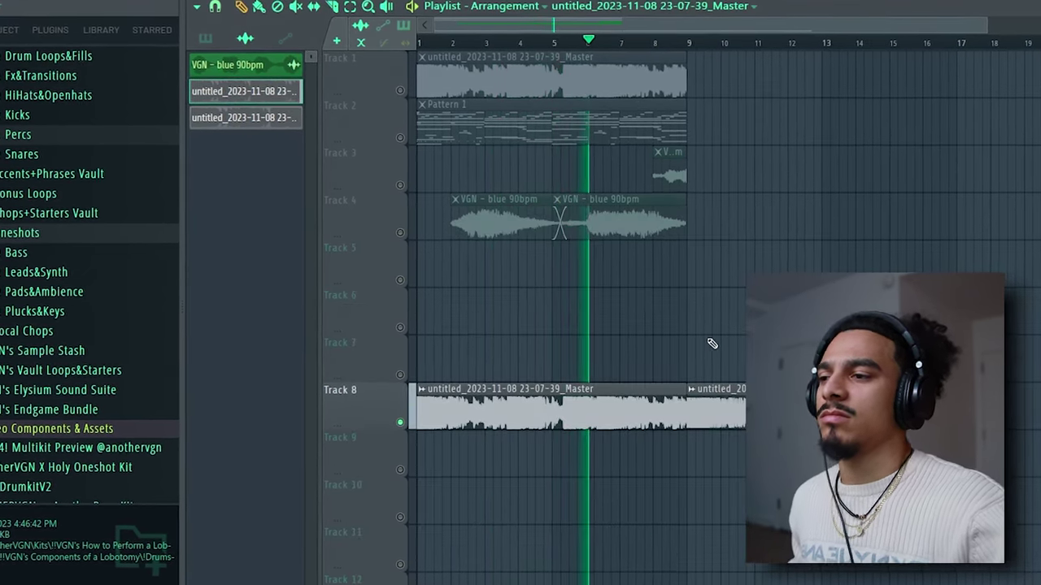
- Route the 23-07-39 master clip to mixer track 4 and load Fruity parametric EQ 2 on it
{"action": "double_click", "coordinate": [704, 405]}
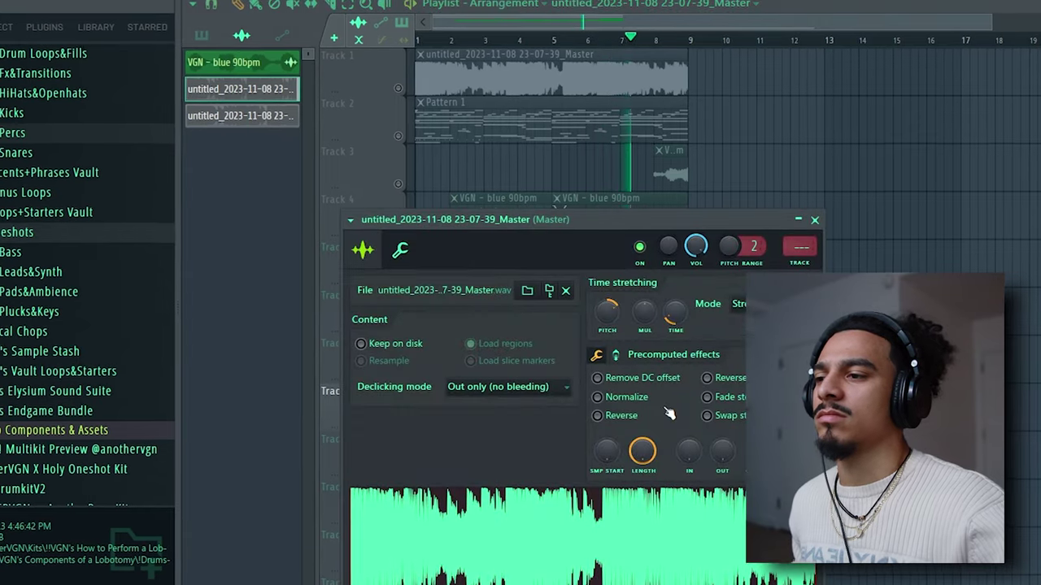
{"action": "key", "text": "F9"}
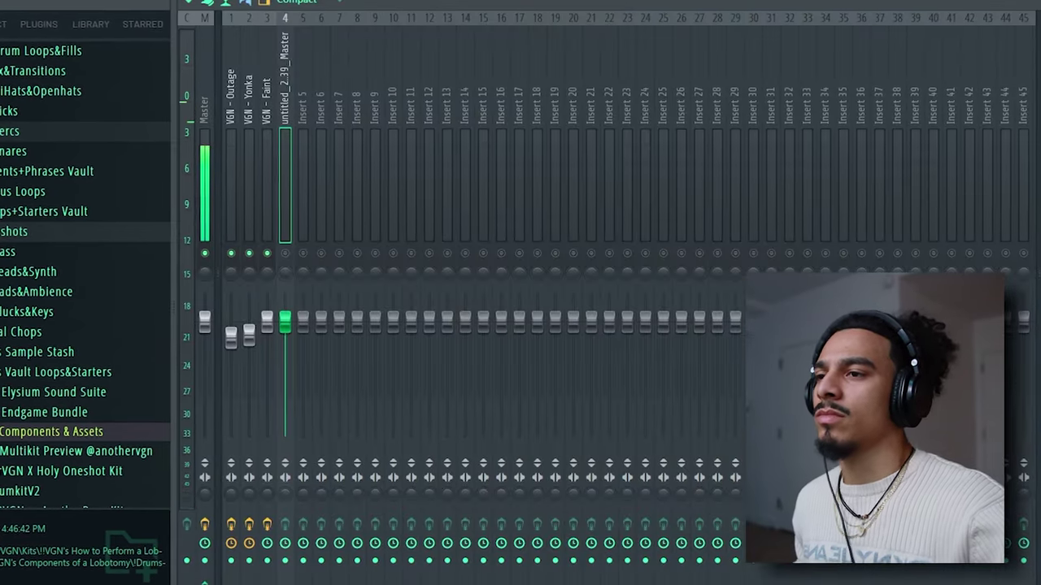
{"action": "left_click", "coordinate": [1036, 90]}
{"action": "left_click", "coordinate": [786, 312]}
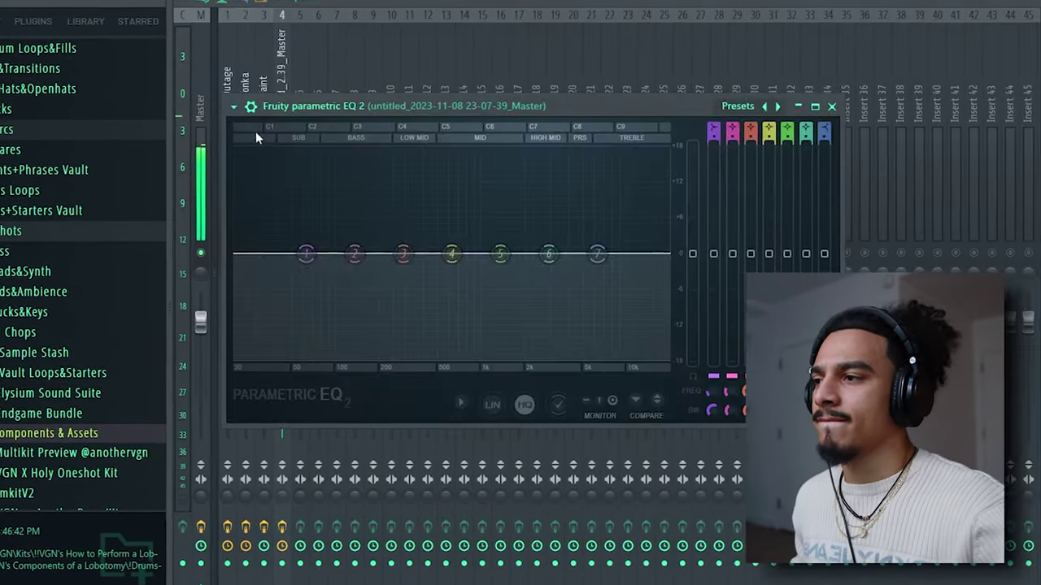
- Pick a preset for Fruity parametric EQ 2 on the 23-07-39 master clip's mixer track
{"action": "left_click", "coordinate": [234, 106]}
{"action": "mouse_move", "coordinate": [255, 167]}
{"action": "left_click", "coordinate": [452, 169]}
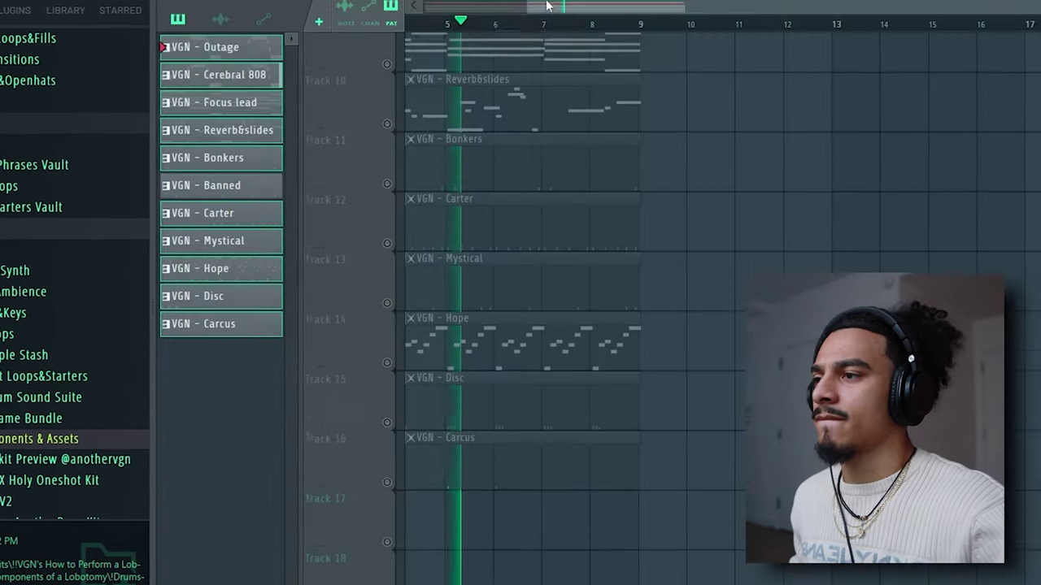
- Align the pattern clips on Tracks 7 to 16 with bar 1 and unmute Track 7
{"action": "left_click_drag", "start_coordinate": [547, 6], "coordinate": [443, 8]}
{"action": "scroll", "coordinate": [395, 291], "scroll_direction": "up", "scroll_amount": 7}
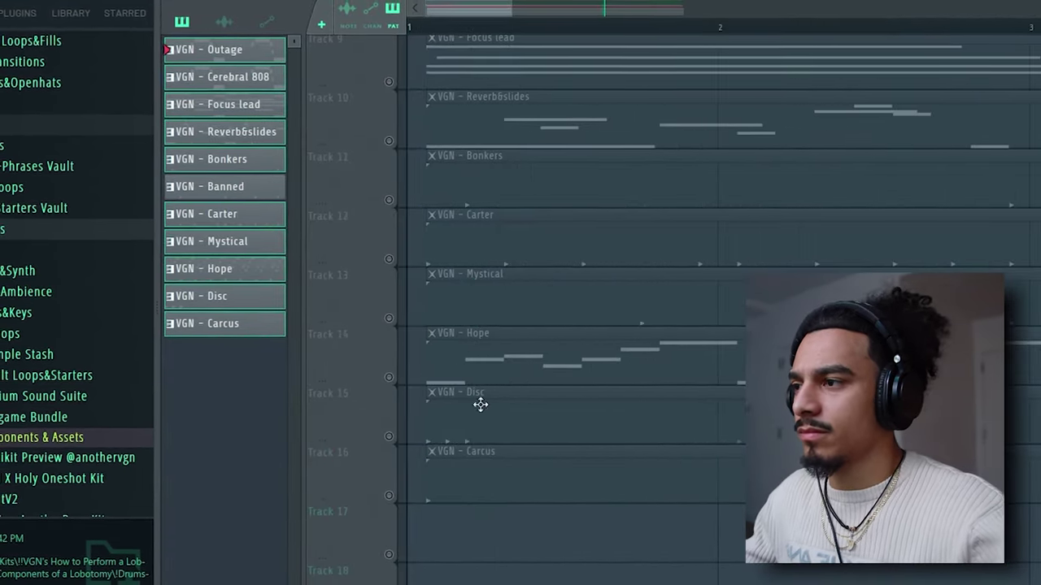
{"action": "left_click_drag", "start_coordinate": [529, 560], "coordinate": [465, 202]}
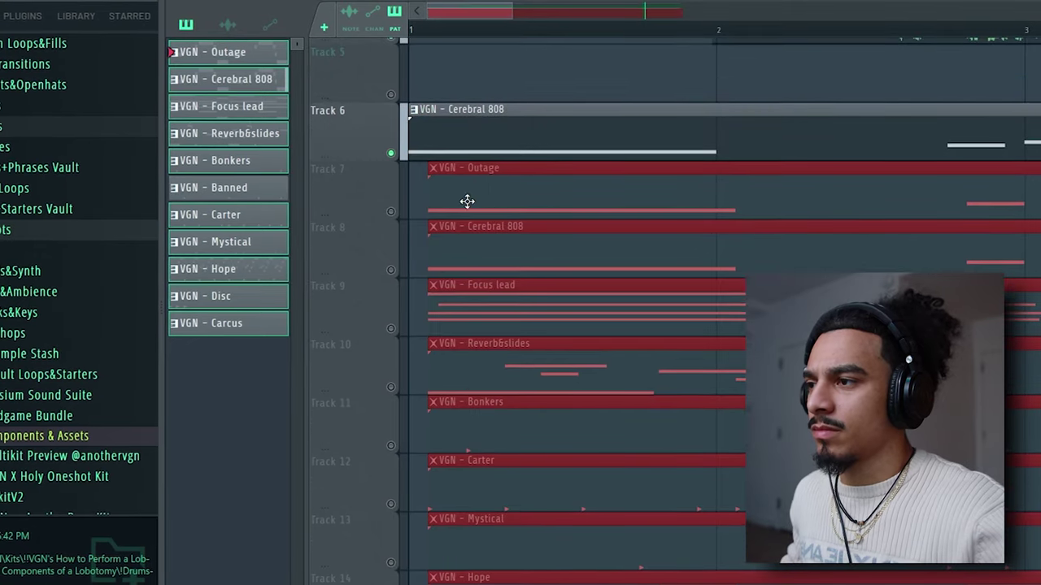
{"action": "left_click", "coordinate": [394, 213]}
- Play the playlist and examine how the blue 90bpm clips on Tracks 3 and 4 fit the Cerebral 808 and Outage patterns
{"action": "key", "text": "space"}
{"action": "scroll", "coordinate": [370, 192], "scroll_direction": "down", "scroll_amount": 4}
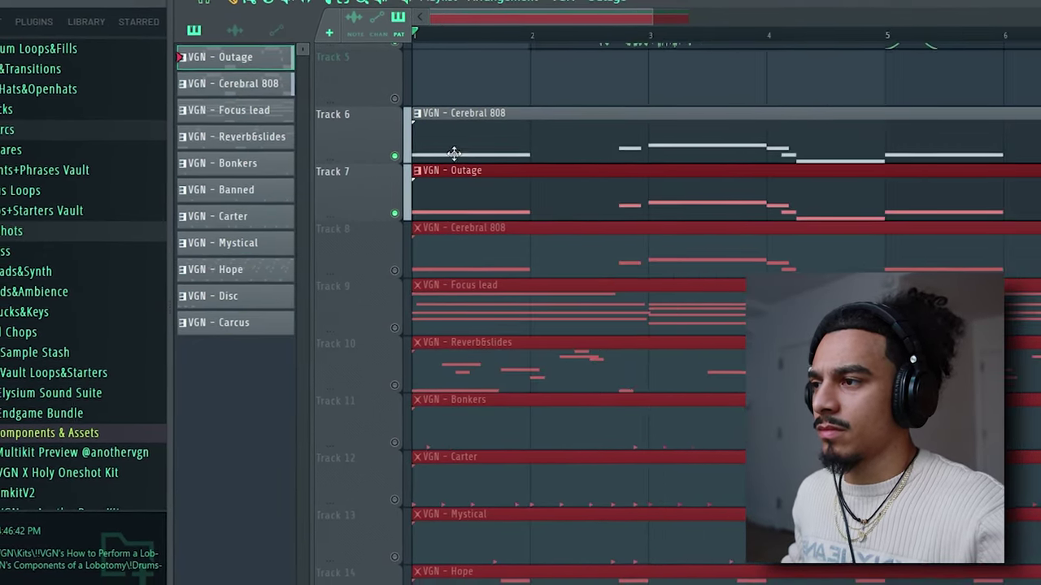
{"action": "key", "text": "space"}
{"action": "scroll", "coordinate": [504, 143], "scroll_direction": "down", "scroll_amount": 3}
{"action": "scroll", "coordinate": [509, 143], "scroll_direction": "down", "scroll_amount": 2}
{"action": "scroll", "coordinate": [520, 151], "scroll_direction": "up", "scroll_amount": 4}
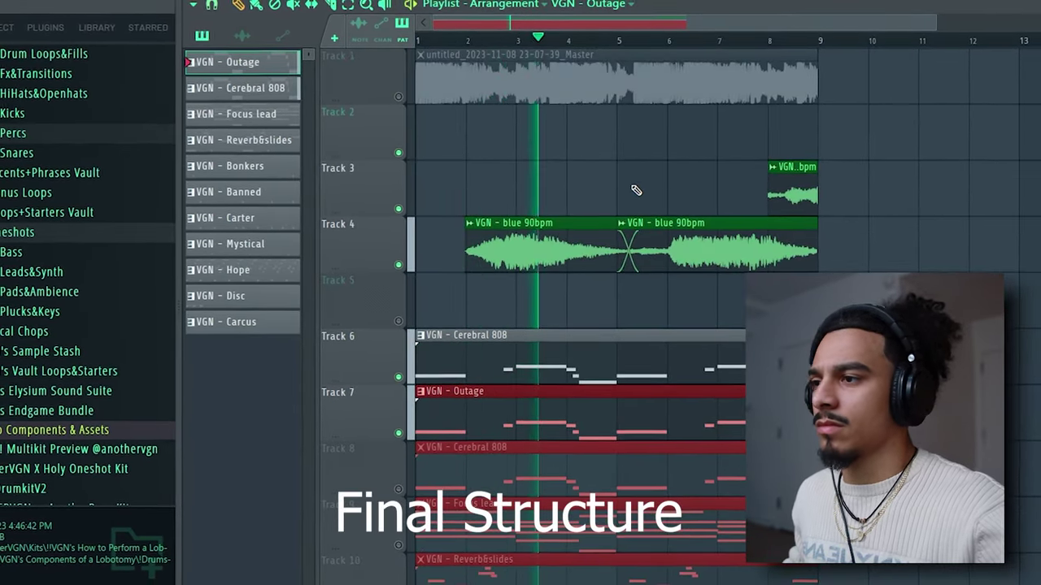
{"action": "scroll", "coordinate": [631, 190], "scroll_direction": "down", "scroll_amount": 1}
{"action": "scroll", "coordinate": [799, 120], "scroll_direction": "up", "scroll_amount": 3}
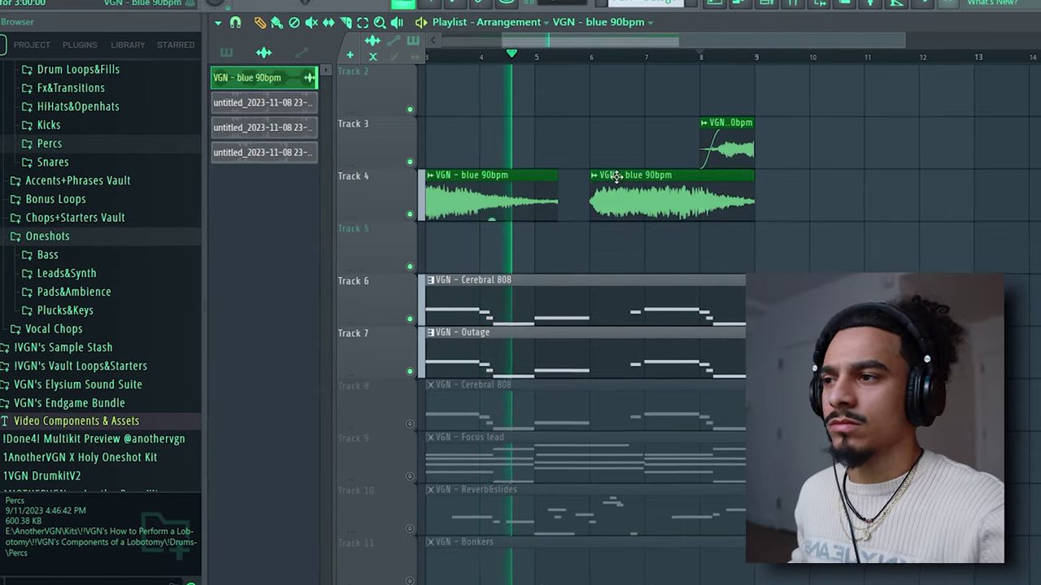
{"action": "scroll", "coordinate": [532, 163], "scroll_direction": "down", "scroll_amount": 2}
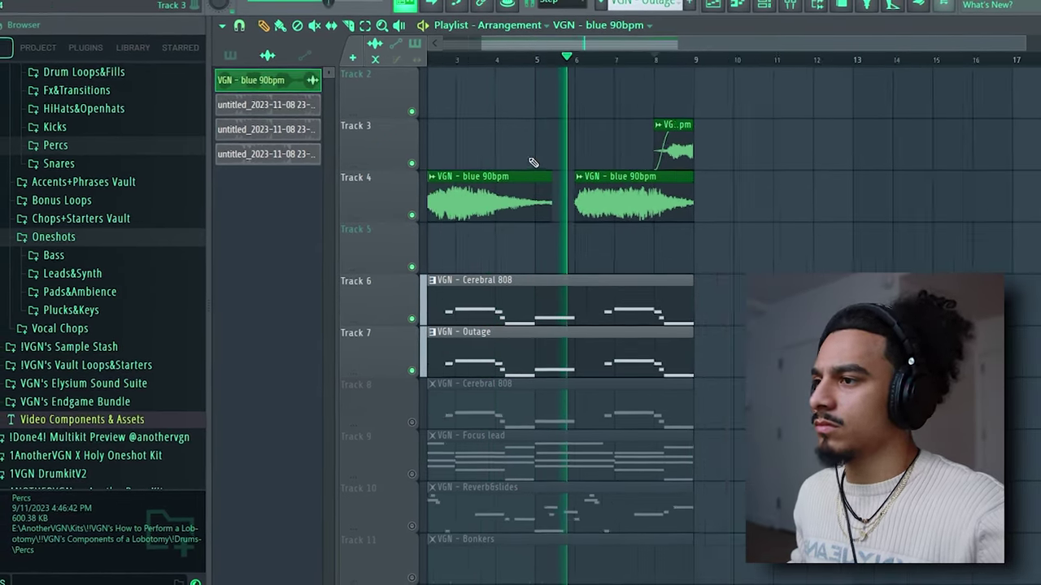
{"action": "scroll", "coordinate": [455, 99], "scroll_direction": "down", "scroll_amount": 3}
{"action": "scroll", "coordinate": [511, 117], "scroll_direction": "up", "scroll_amount": 4}
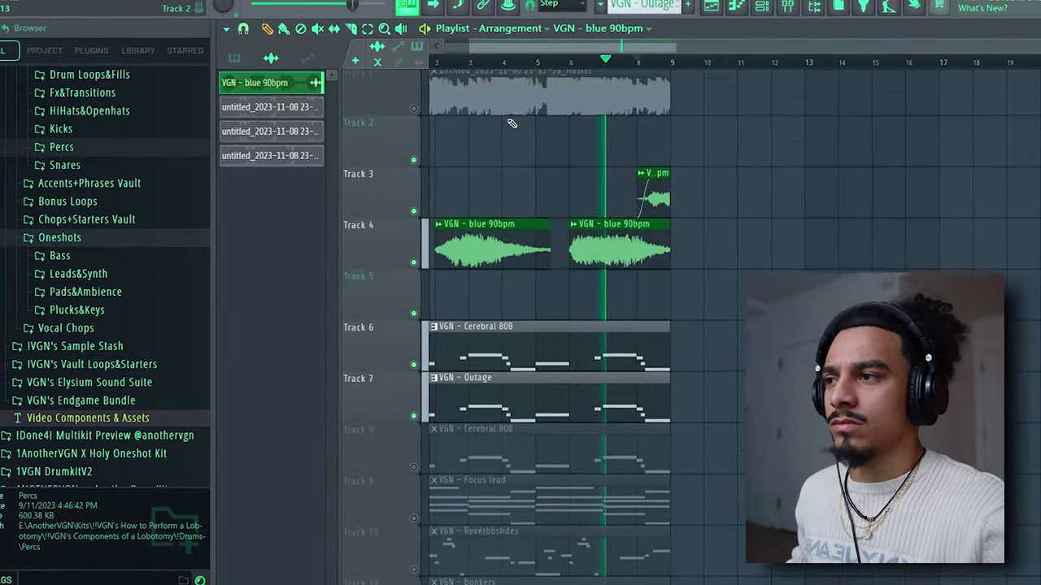
{"action": "scroll", "coordinate": [512, 123], "scroll_direction": "down", "scroll_amount": 1}
{"action": "scroll", "coordinate": [511, 123], "scroll_direction": "down", "scroll_amount": 2}
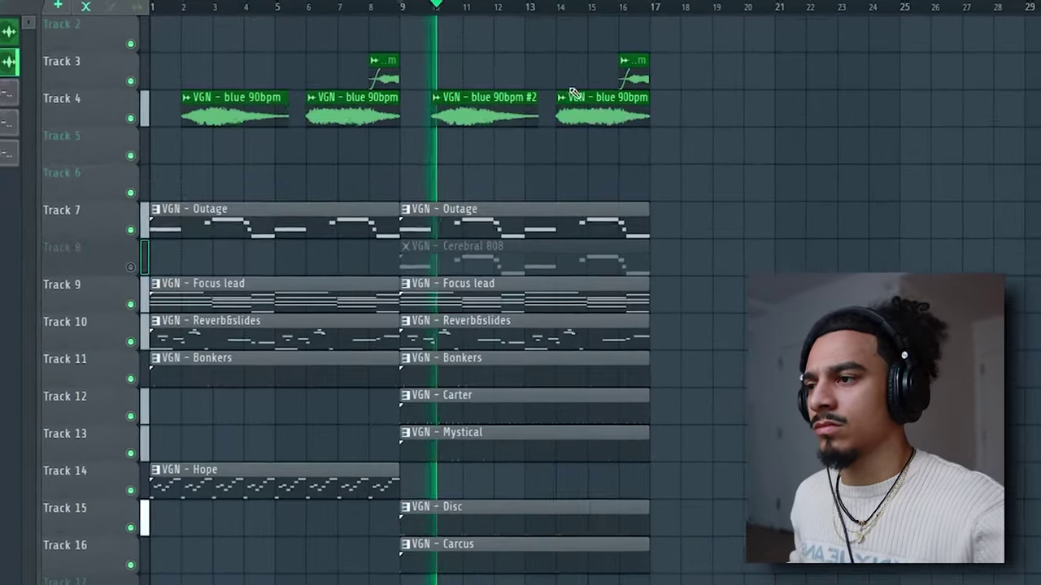
- Replace the last blue 90bpm clip on Track 4 at bar 14, make it unique and adjust its channel settings
{"action": "double_click", "coordinate": [571, 92]}
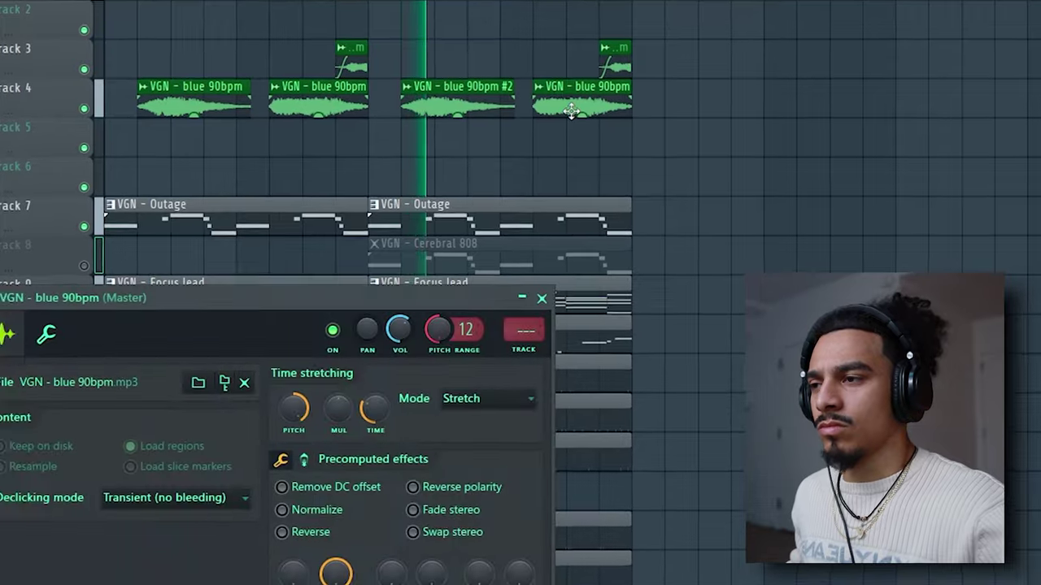
{"action": "right_click", "coordinate": [536, 91]}
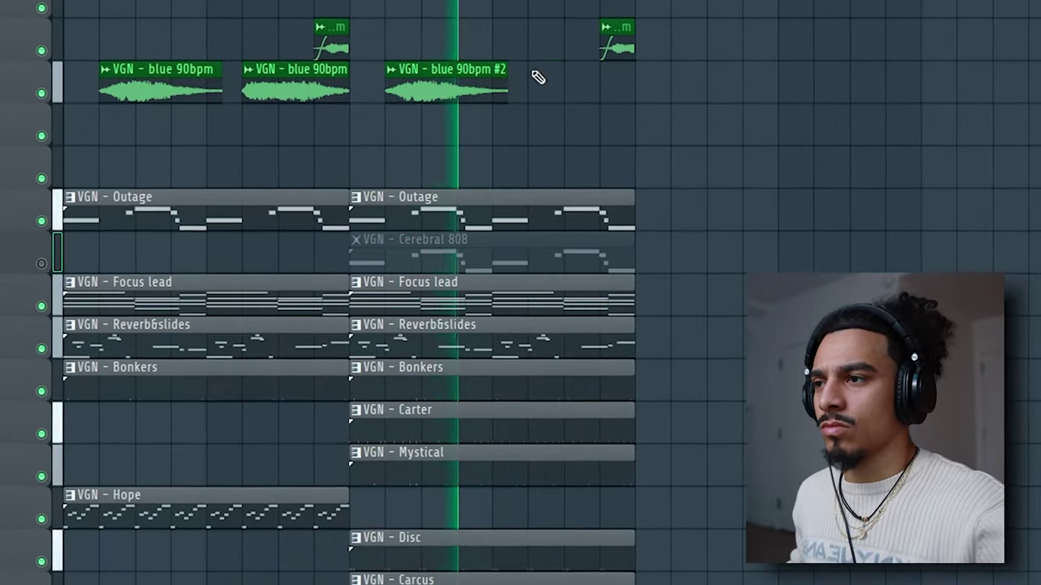
{"action": "left_click", "coordinate": [538, 84]}
{"action": "right_click", "coordinate": [545, 74]}
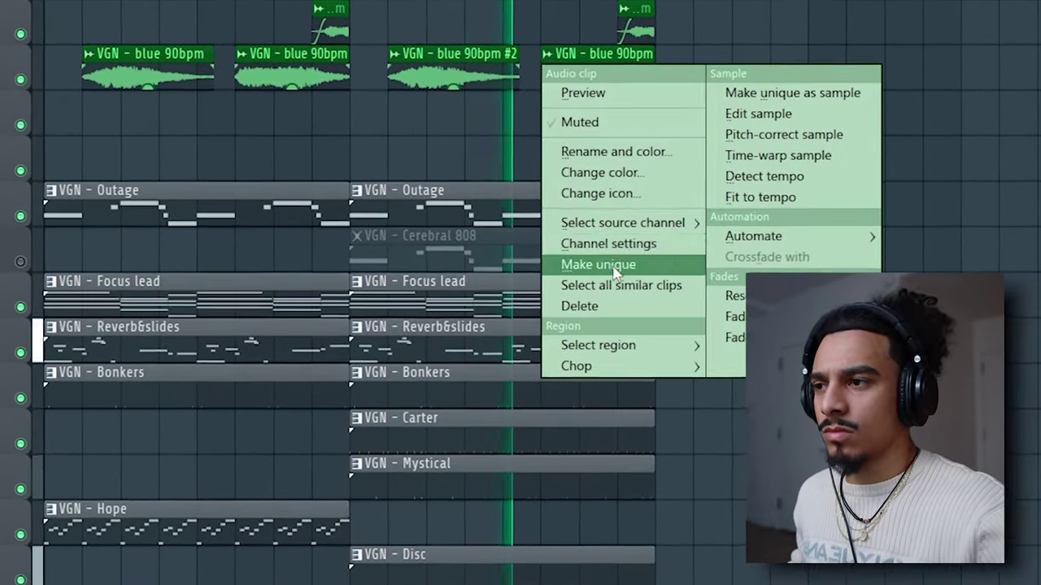
{"action": "left_click", "coordinate": [587, 330]}
{"action": "double_click", "coordinate": [582, 83]}
{"action": "left_click_drag", "start_coordinate": [393, 100], "coordinate": [393, 70]}
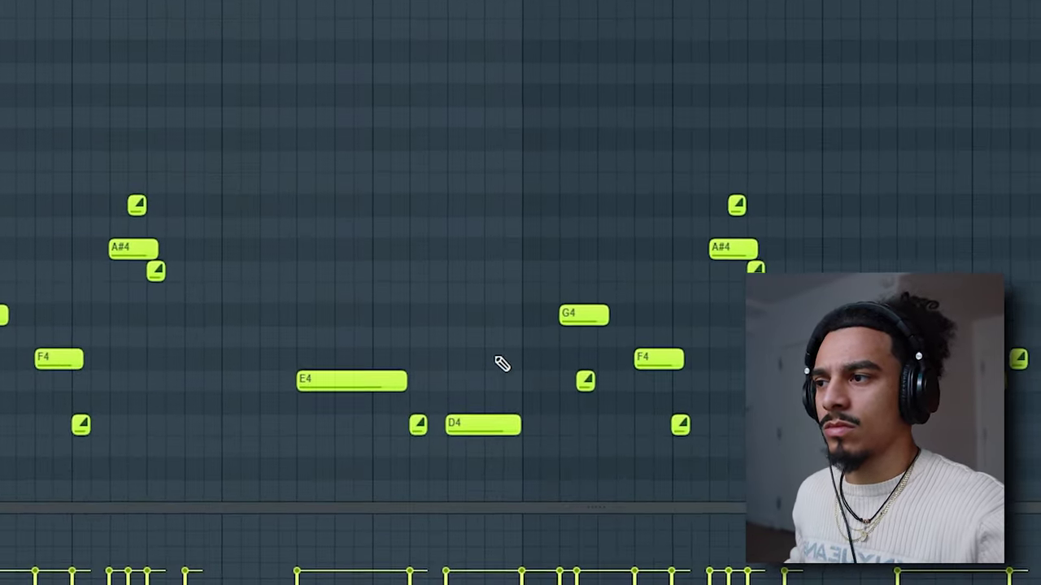
- Duplicate the Bonkers, Carter, Mystical, Disc and Carcus clips of bars 9 to 16 so the copies start at bar 17
{"action": "scroll", "coordinate": [502, 363], "scroll_direction": "down", "scroll_amount": 1}
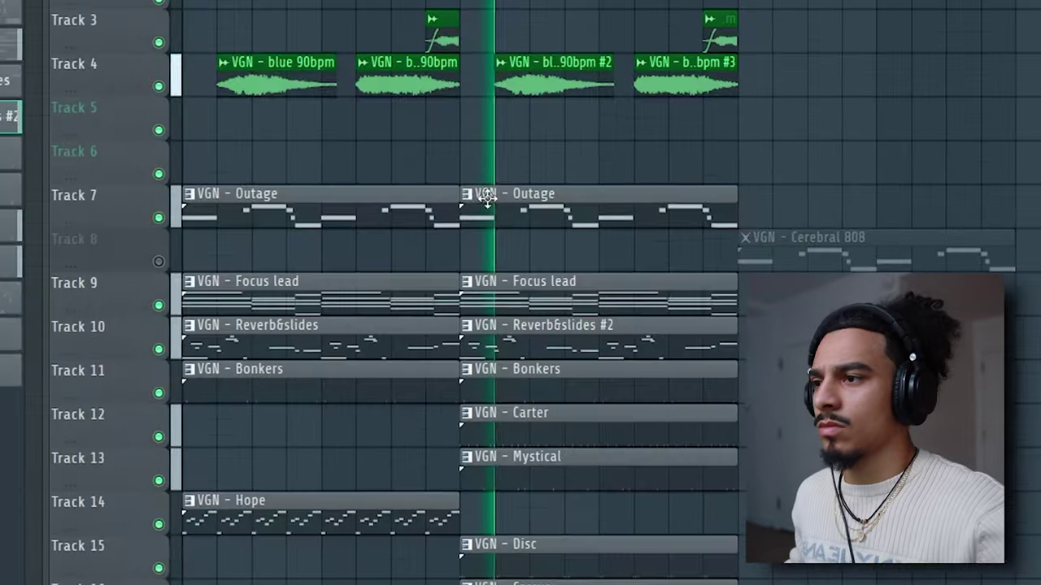
{"action": "scroll", "coordinate": [461, 210], "scroll_direction": "down", "scroll_amount": 2}
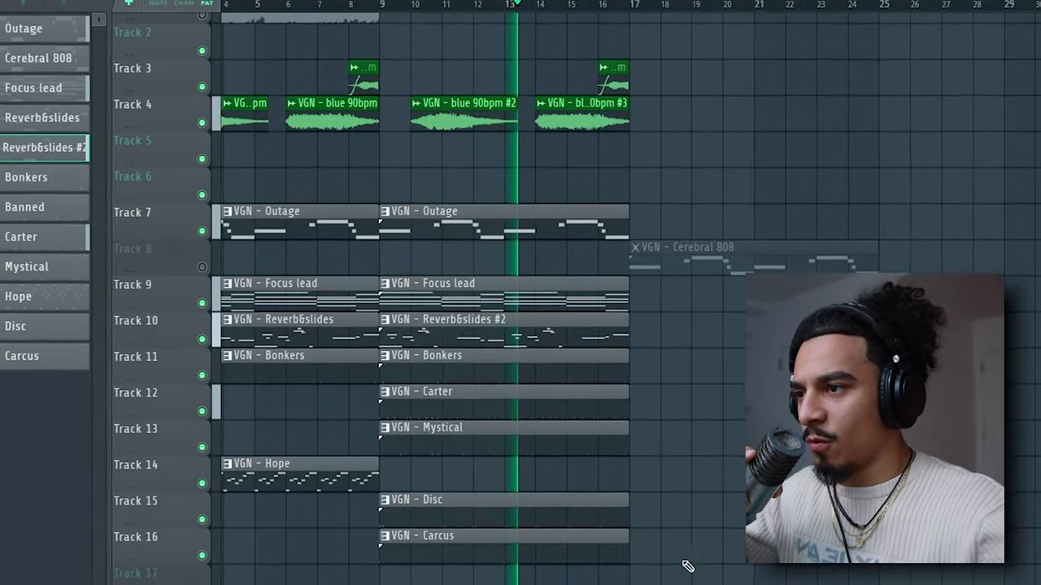
{"action": "left_click_drag", "start_coordinate": [687, 566], "coordinate": [431, 372]}
{"action": "key", "text": "ctrl+b"}
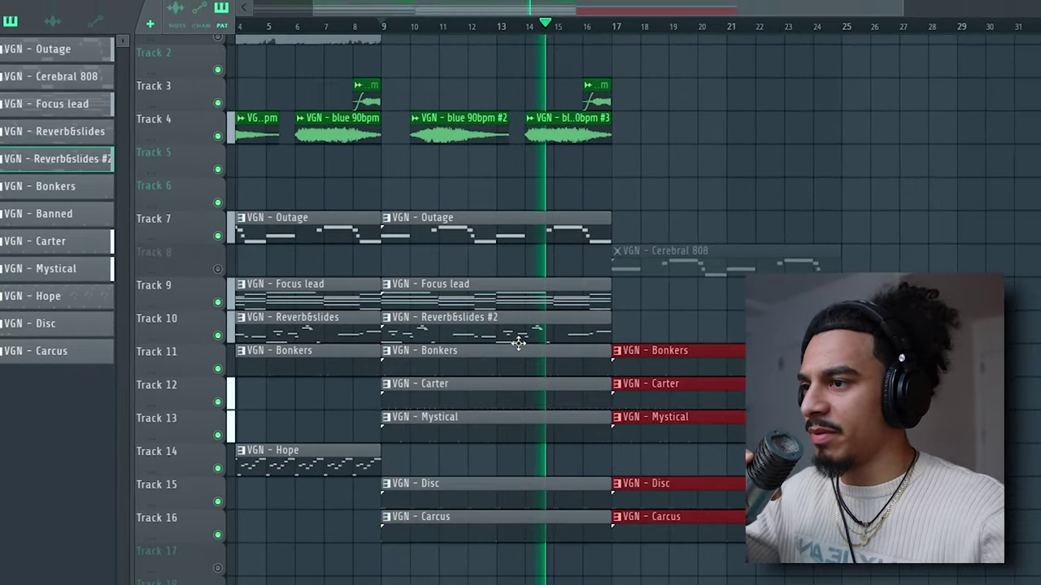
- Shorten the second Outage and Focus lead clips on Tracks 7 and 9 so they end at bar 16
{"action": "scroll", "coordinate": [556, 289], "scroll_direction": "up", "scroll_amount": 3}
{"action": "left_click_drag", "start_coordinate": [612, 179], "coordinate": [615, 305]}
{"action": "left_click_drag", "start_coordinate": [643, 217], "coordinate": [605, 219]}
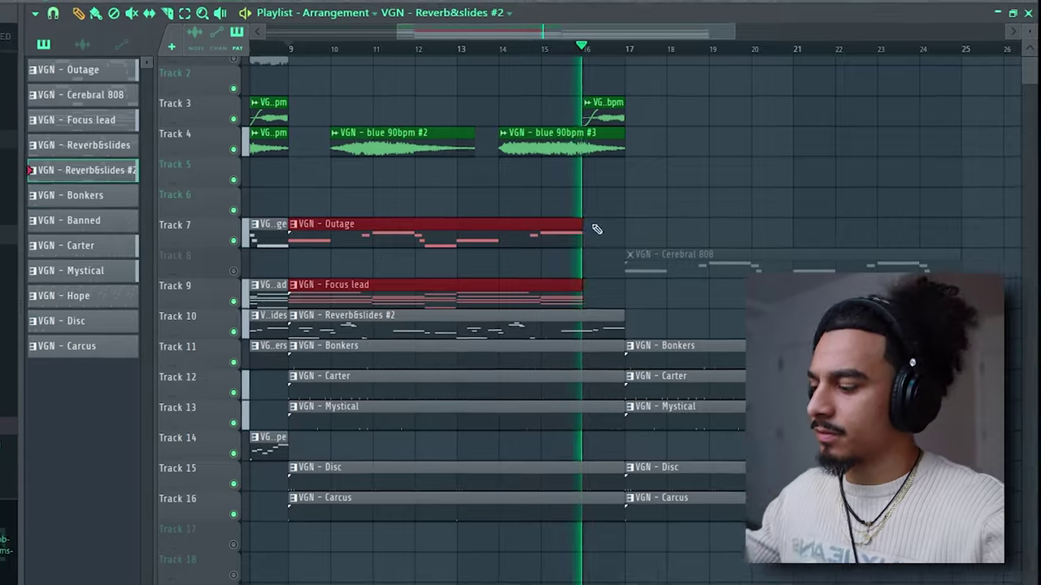
{"action": "left_click", "coordinate": [596, 229]}
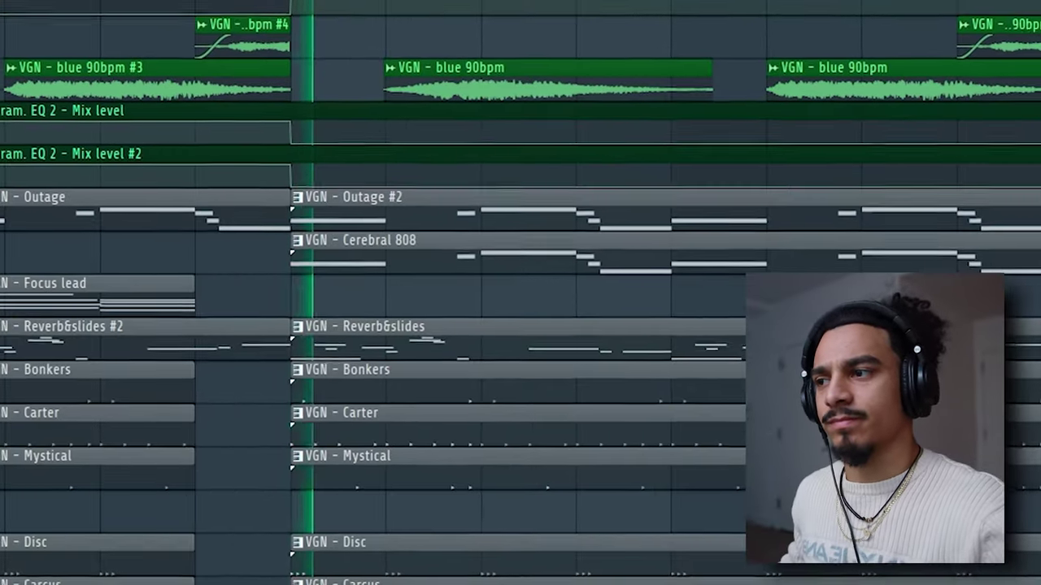
- Open the curve mode options of the automation point at bar 17
{"action": "right_click", "coordinate": [293, 330]}
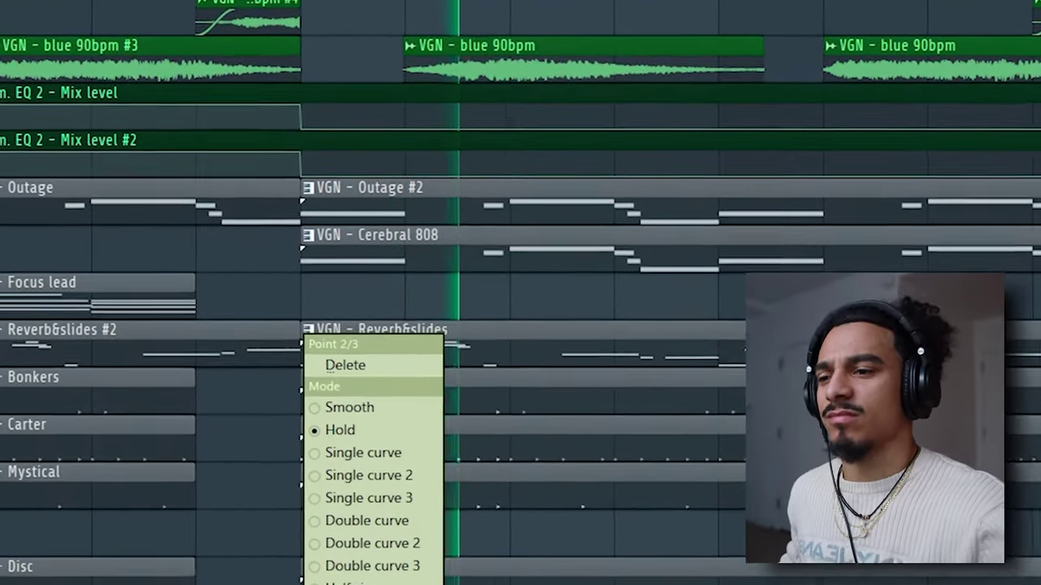